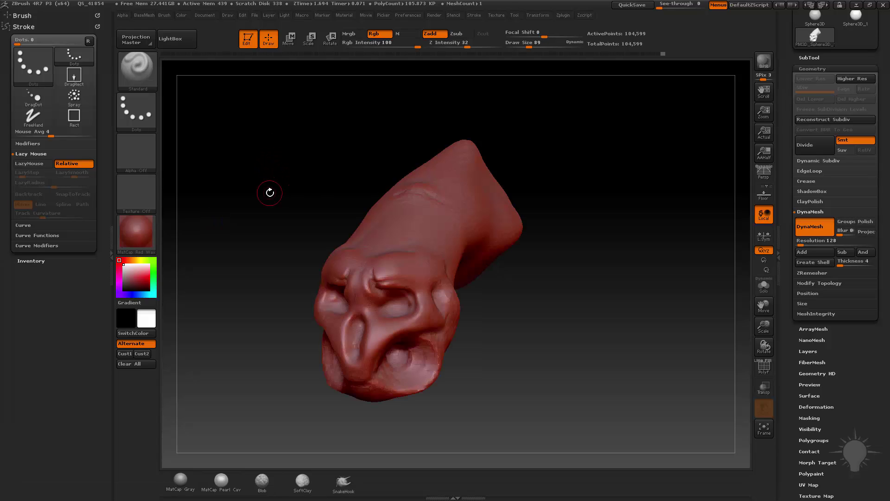
mouse_move(570, 180)
mouse_down()
mouse_move(596, 183)
mouse_move(588, 203)
mouse_move(381, 368)
mouse_up()
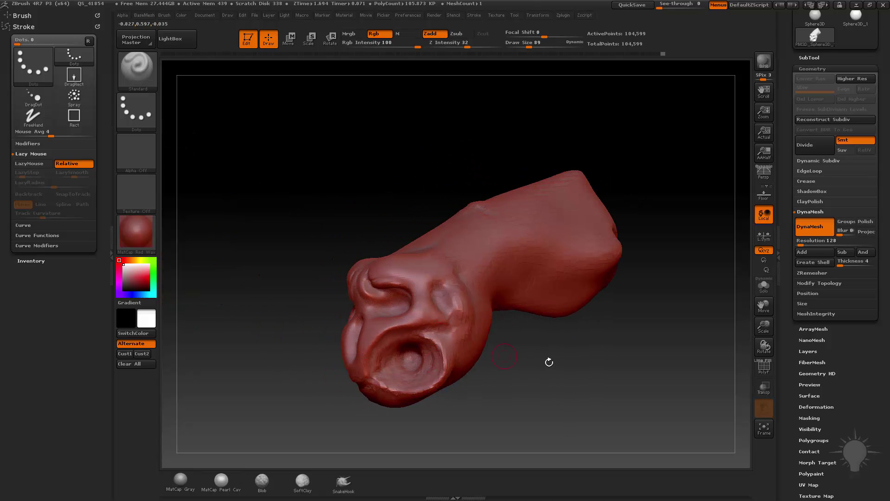
drag(549, 362, 494, 394)
mouse_move(533, 224)
mouse_down()
mouse_move(501, 299)
mouse_move(561, 258)
mouse_move(541, 212)
mouse_move(496, 224)
mouse_move(459, 197)
mouse_move(590, 294)
mouse_up()
drag(681, 271, 695, 258)
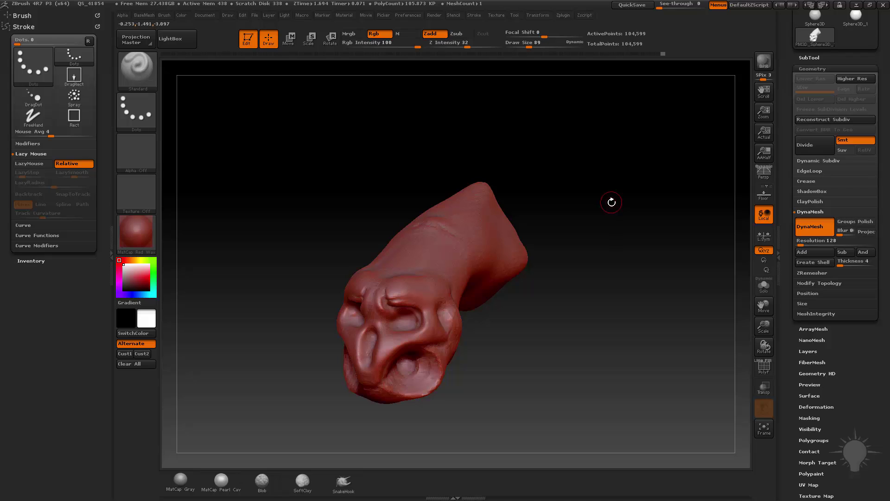
- Initialize ZBrush to clear the current sculpt and reset the document and tools
click(408, 15)
click(450, 32)
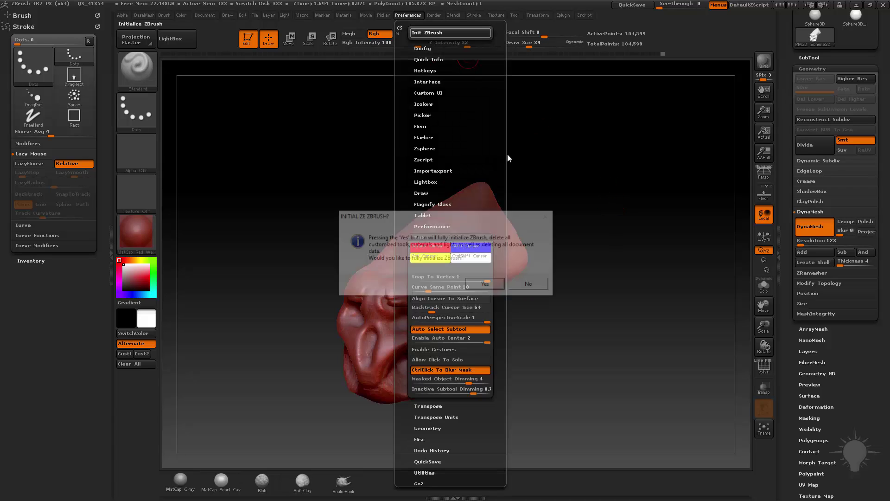
click(533, 284)
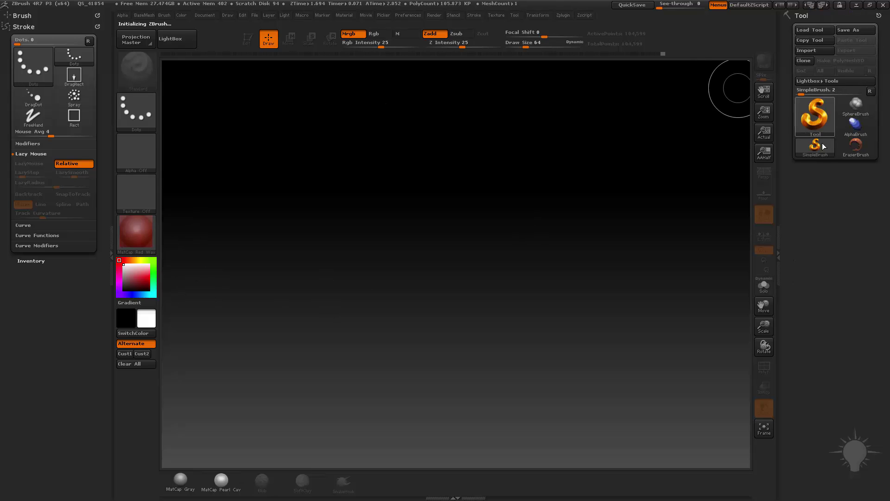
- Draw a Cube3D primitive on the empty canvas in edit mode and convert it to a PolyMesh3D
click(802, 127)
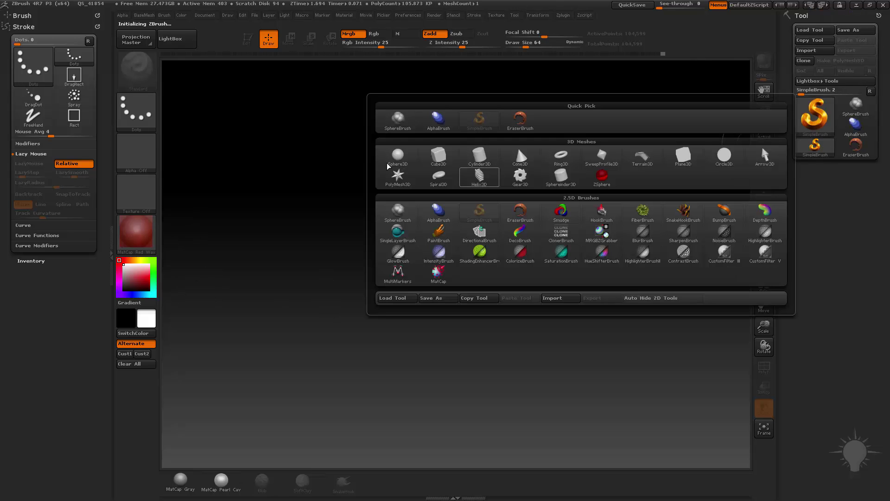
click(398, 154)
click(809, 121)
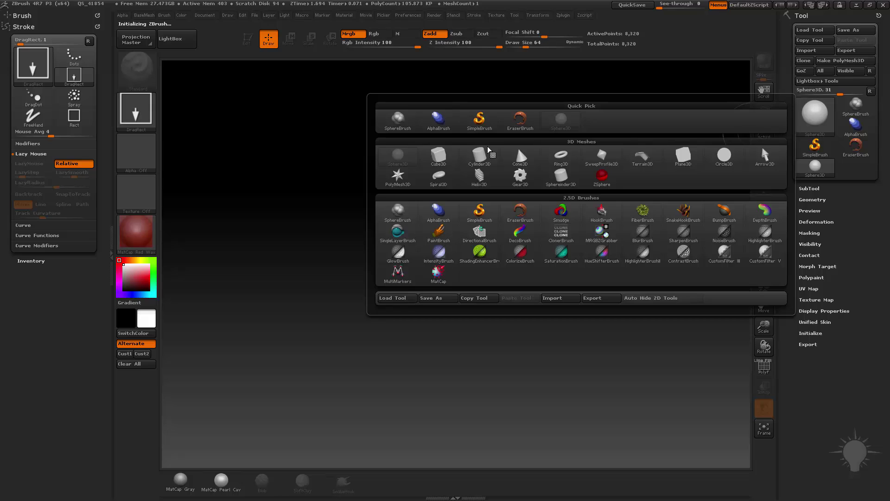
click(438, 155)
drag(430, 284, 366, 327)
click(248, 39)
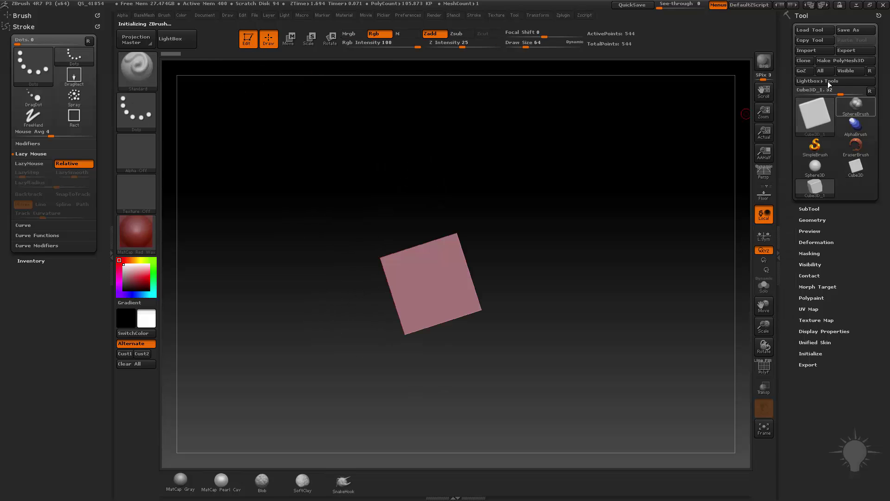
click(840, 60)
drag(591, 215, 426, 289)
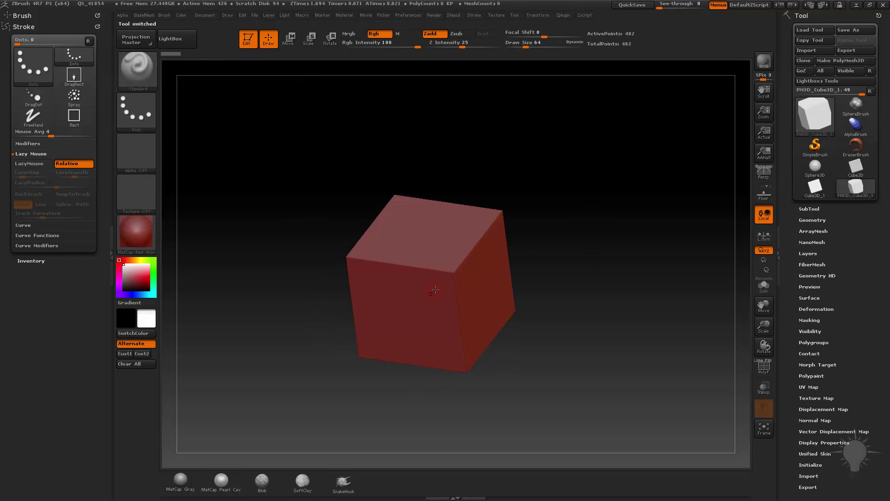
- Turn the cube into a DynaMesh at resolution 128 and display its polyframe
click(804, 220)
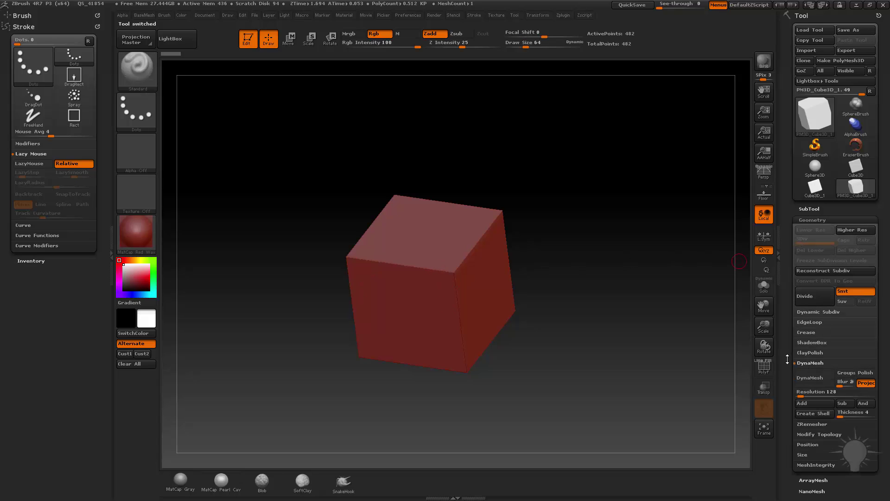
scroll(787, 359, down, 3)
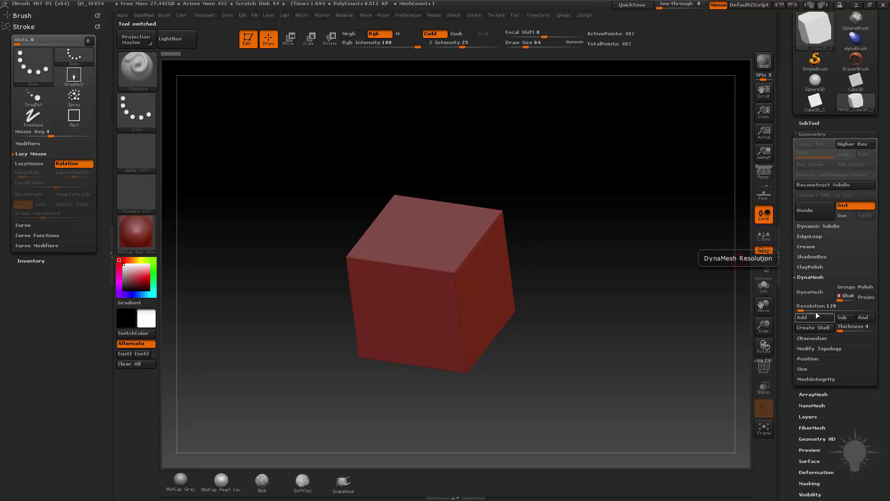
click(810, 292)
key(shift+f)
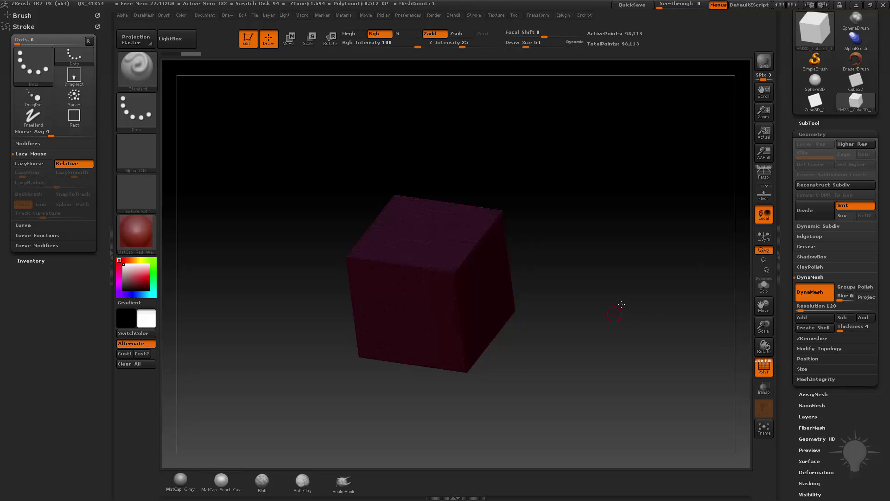
drag(620, 308, 453, 272)
drag(613, 232, 560, 216)
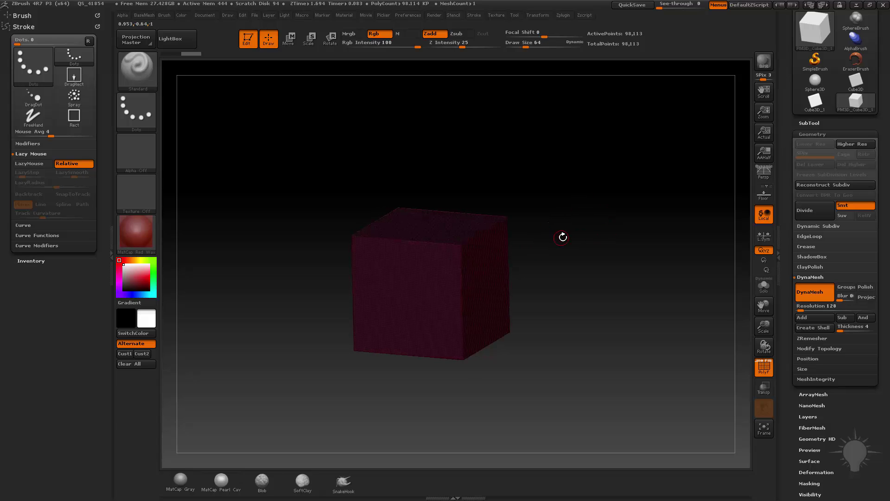
- Hide the polyframe and reshape the cube's corners and edges with the Clay brush at draw size 325
key(b)
key(c)
key(l)
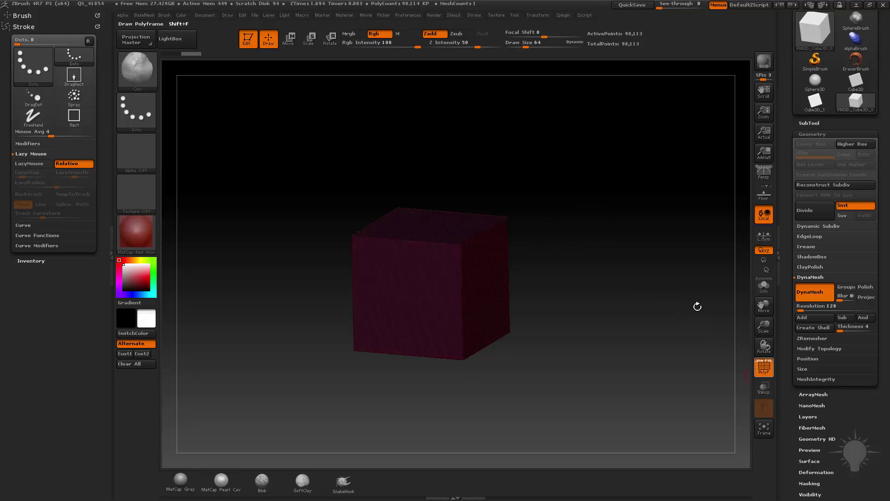
key(shift+f)
mouse_move(697, 307)
mouse_down()
mouse_move(479, 250)
mouse_move(477, 264)
mouse_move(480, 236)
mouse_move(510, 216)
mouse_move(434, 265)
mouse_move(396, 255)
mouse_move(438, 278)
mouse_move(446, 320)
mouse_up()
key(s)
mouse_move(550, 232)
mouse_down()
mouse_move(547, 305)
mouse_move(468, 324)
mouse_move(527, 256)
mouse_move(516, 259)
mouse_move(603, 272)
mouse_move(694, 186)
mouse_up()
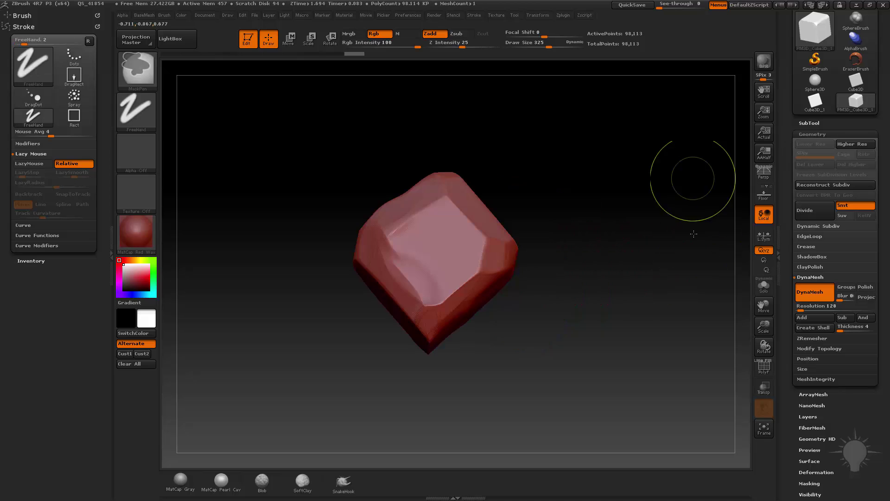
- Recalculate the DynaMesh topology of the reshaped block at resolution 128
ctrl+drag(694, 233, 626, 316)
drag(604, 263, 539, 298)
mouse_move(367, 259)
shift+mouse_down()
mouse_move(385, 325)
mouse_move(505, 271)
shift+mouse_up()
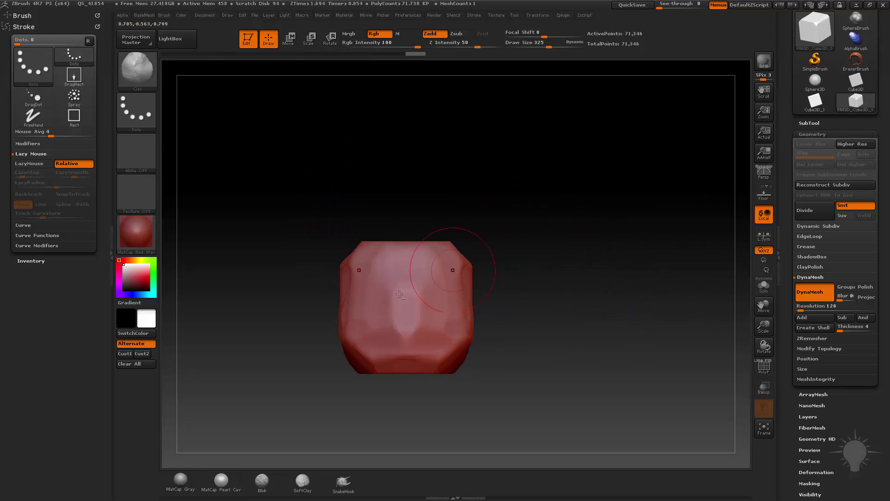
- Expand the Brush palette and carve two symmetrical eye sockets into the front of the block with the Standard brush
click(97, 26)
click(51, 19)
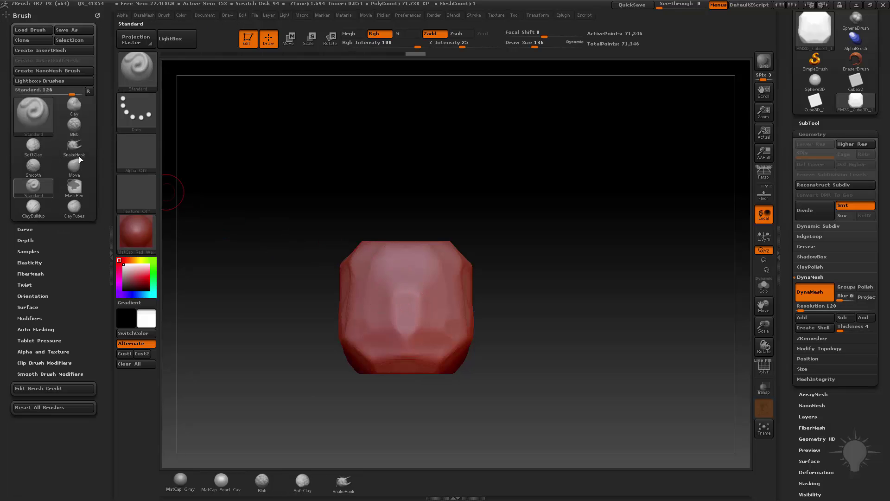
alt+drag(526, 234, 519, 242)
key(s)
drag(373, 308, 367, 308)
mouse_move(372, 301)
alt+mouse_down()
mouse_move(359, 289)
mouse_move(369, 302)
mouse_move(361, 300)
mouse_move(369, 294)
mouse_move(413, 335)
mouse_move(377, 363)
mouse_move(404, 351)
alt+mouse_up()
key(s)
- Shape the lower face of the block with the Clay brush and switch to the Move brush
key(b)
key(c)
key(l)
key(s)
drag(492, 320, 459, 335)
mouse_move(420, 384)
mouse_down()
mouse_move(408, 397)
mouse_move(380, 371)
mouse_move(513, 286)
mouse_move(501, 316)
mouse_move(482, 291)
mouse_up()
key(s)
key(b)
key(m)
key(v)
- Carve a nose cavity between the eye sockets with the Standard brush at draw size 75, undoing the final smoothing stroke
key(b)
key(s)
key(t)
drag(483, 291, 452, 297)
key(s)
drag(398, 326, 392, 325)
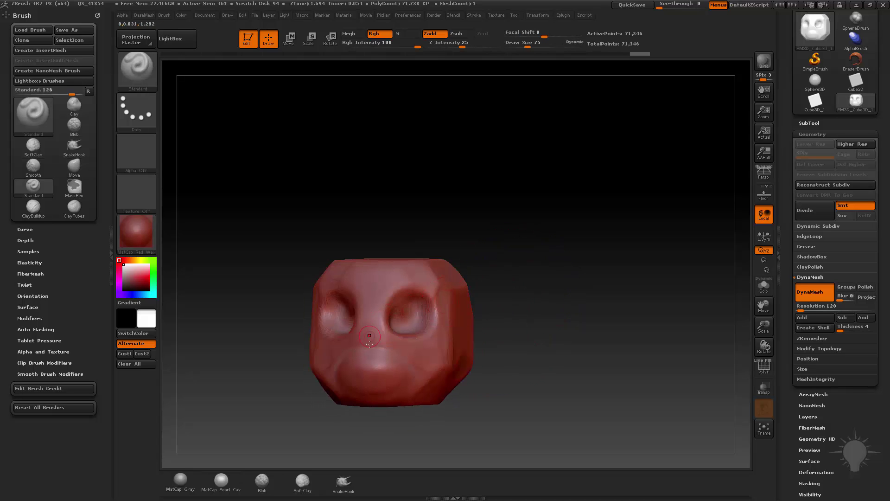
key(bracketright)
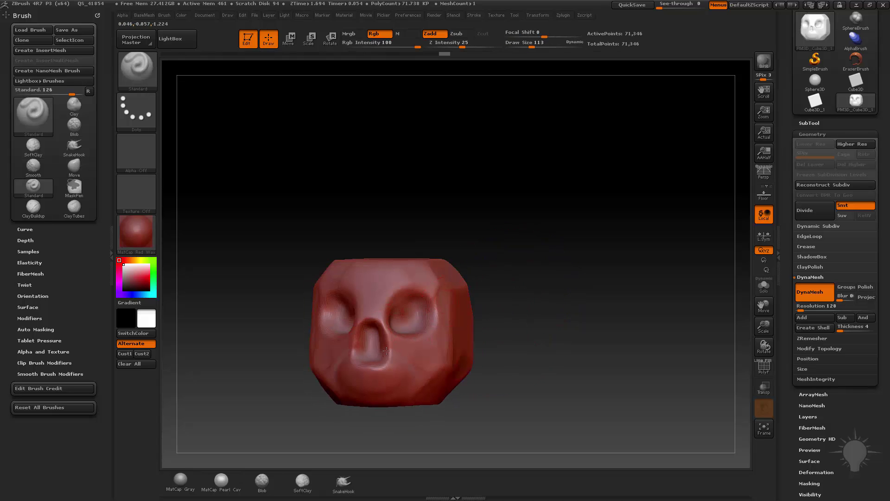
mouse_move(503, 319)
shift+mouse_down()
mouse_move(514, 322)
mouse_move(506, 306)
shift+mouse_up()
key(ctrl+z)
- Sculpt the underside of the muzzle and jaw with the Clay brush at draw size 370
drag(445, 320, 440, 249)
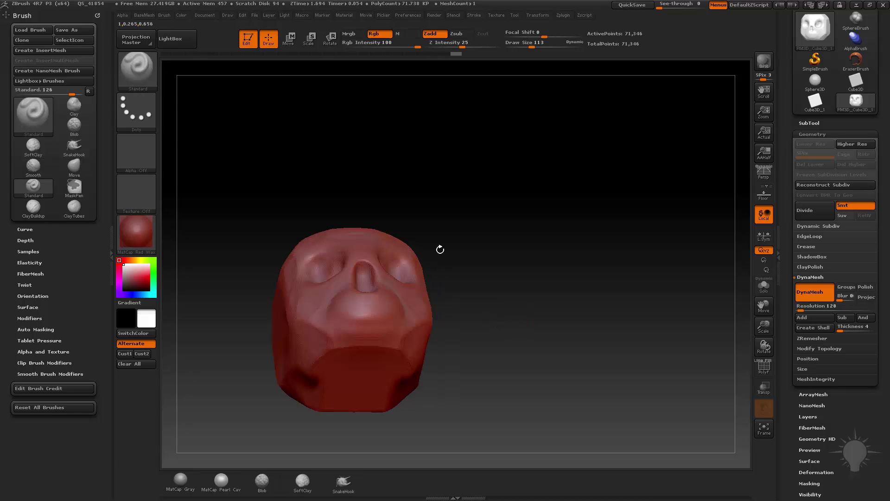
key(b)
key(c)
key(l)
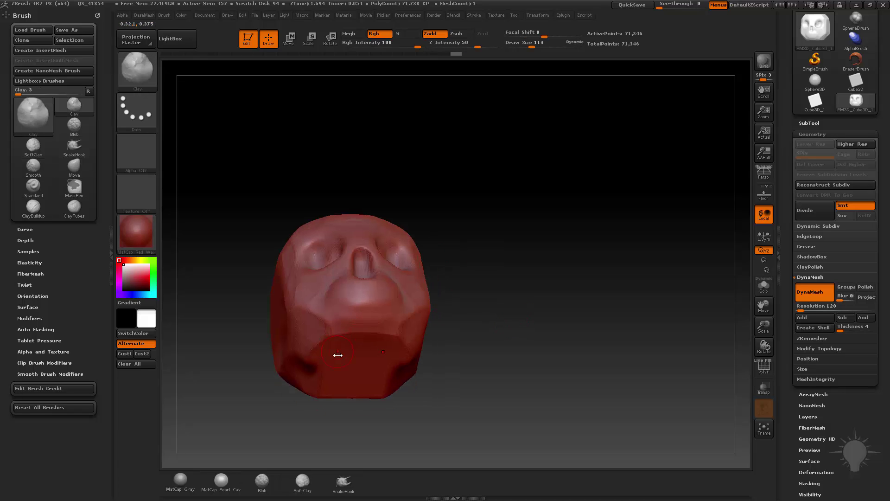
key(s)
drag(338, 354, 361, 353)
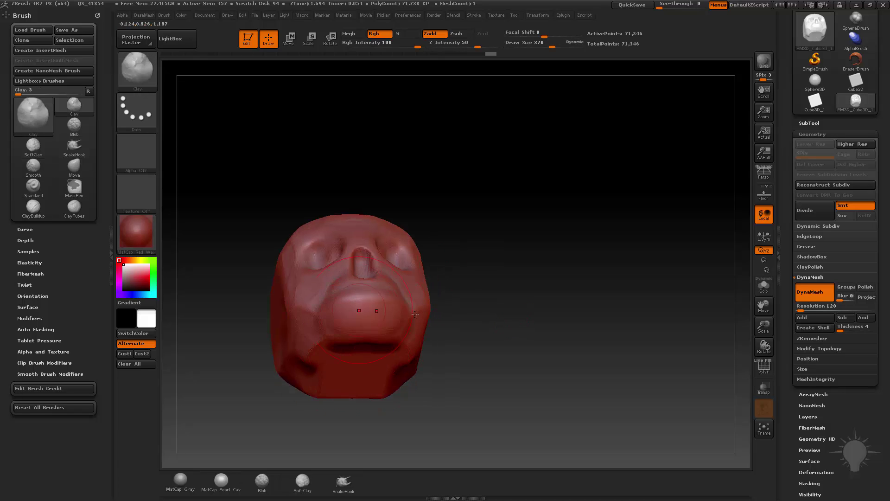
drag(415, 314, 376, 348)
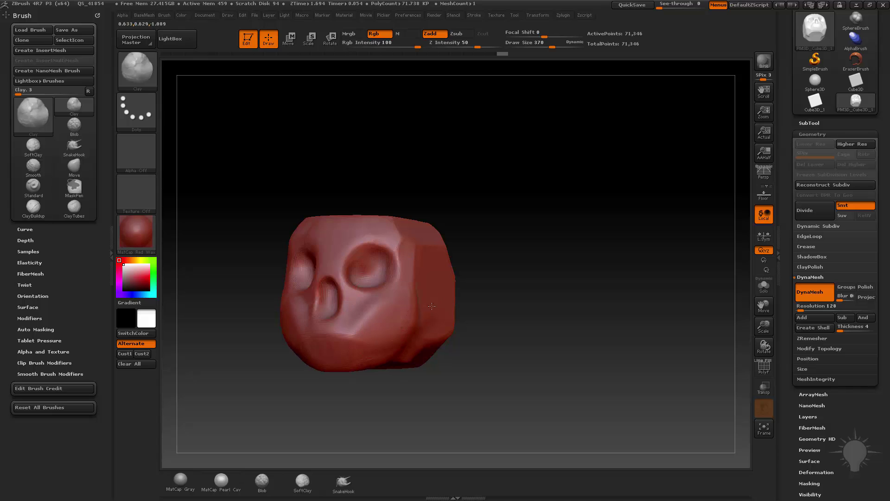
- Sculpt cheekbone and jaw grooves on both sides of the skull with the Standard brush at draw size 226
key(b)
key(s)
key(t)
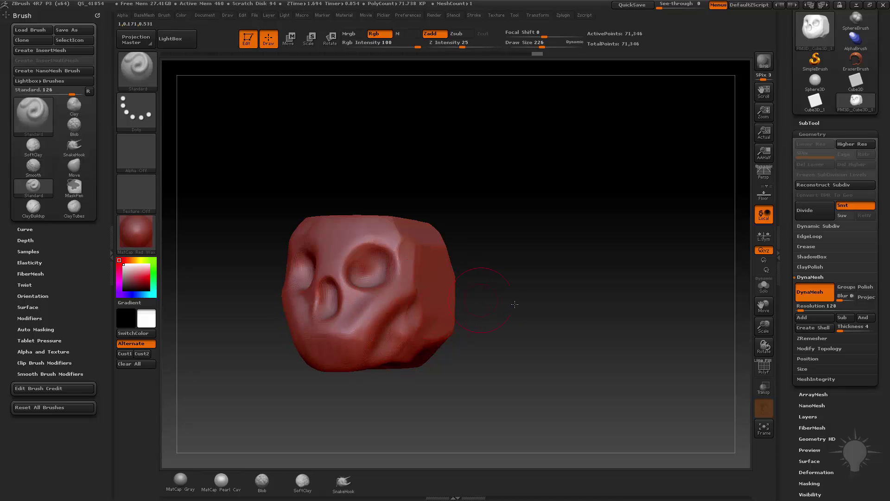
mouse_move(515, 303)
mouse_down()
mouse_move(509, 325)
mouse_move(373, 425)
mouse_up()
key(shift)
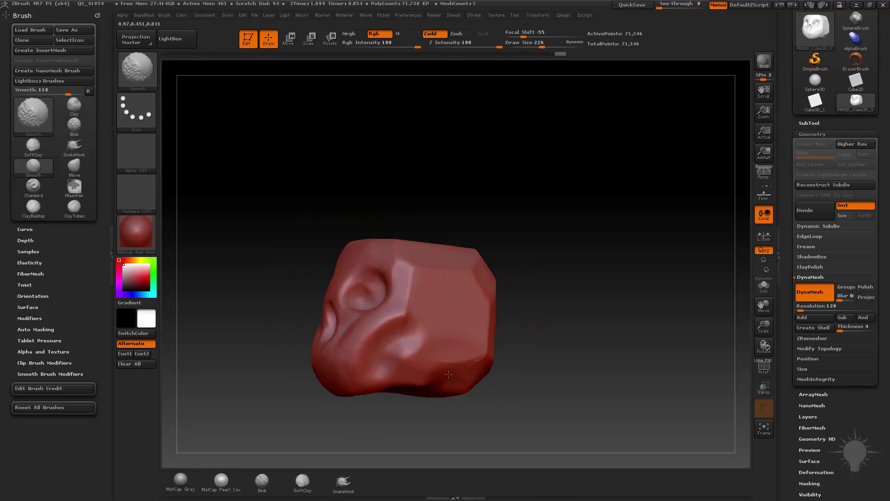
shift+drag(487, 283, 576, 293)
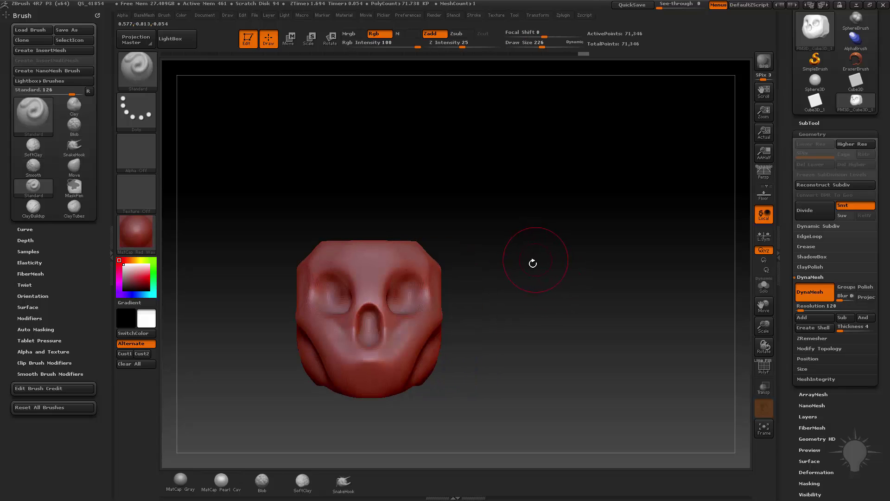
drag(525, 273, 520, 275)
alt+drag(529, 280, 567, 274)
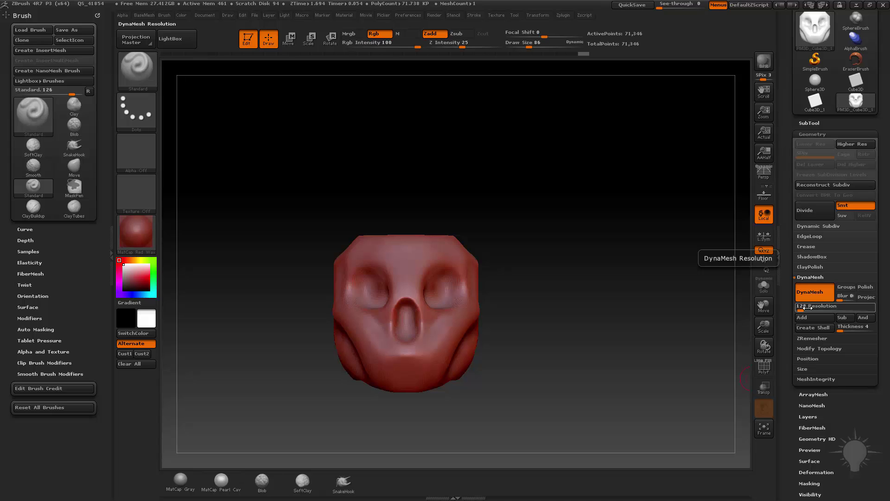
- Examine the mesh density of the skull's face up close using the polyframe display
mouse_move(582, 324)
mouse_down()
mouse_move(639, 324)
mouse_move(626, 308)
mouse_move(654, 308)
mouse_move(610, 340)
mouse_move(668, 225)
mouse_up()
click(764, 367)
mouse_move(668, 225)
mouse_down()
mouse_move(681, 280)
mouse_move(644, 241)
mouse_move(561, 222)
mouse_up()
alt+drag(714, 202, 714, 362)
key(shift+f)
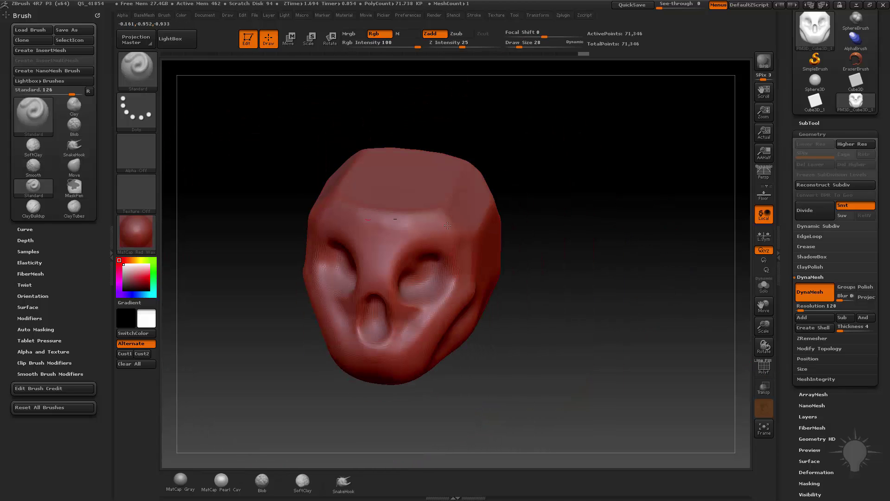
mouse_move(593, 280)
mouse_down()
mouse_move(572, 255)
mouse_move(670, 264)
mouse_move(583, 299)
mouse_up()
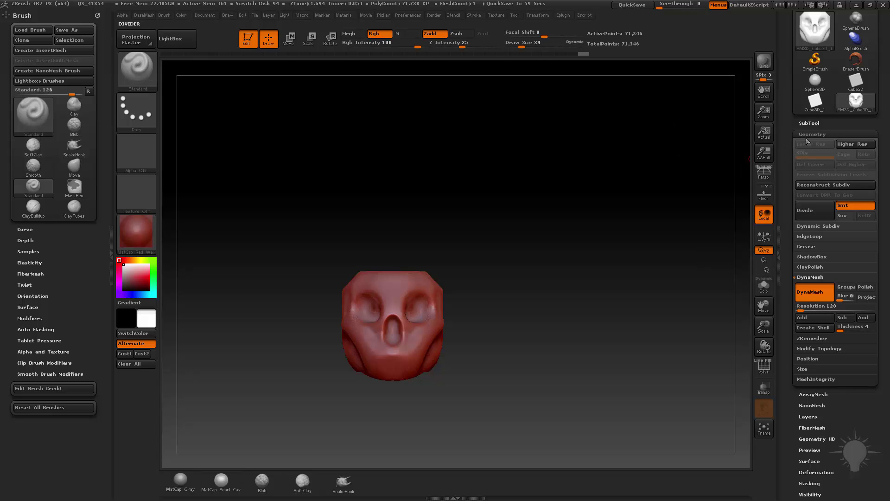
- Open the SubTool list alongside the Geometry settings and duplicate the skull subtool
drag(785, 144, 822, 209)
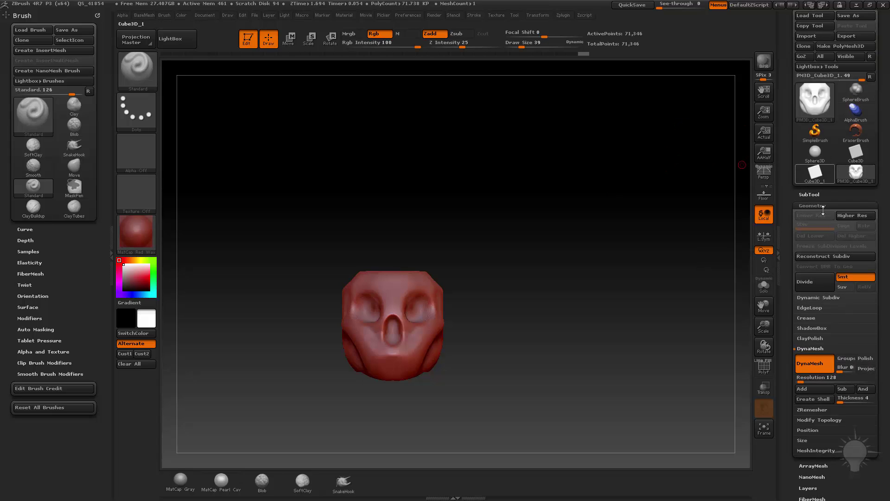
shift+click(809, 195)
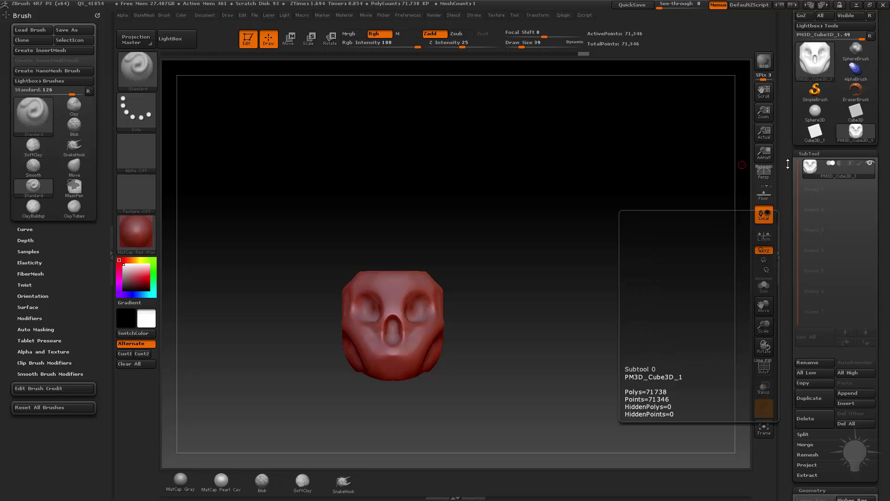
scroll(787, 293, down, 5)
scroll(791, 240, up, 6)
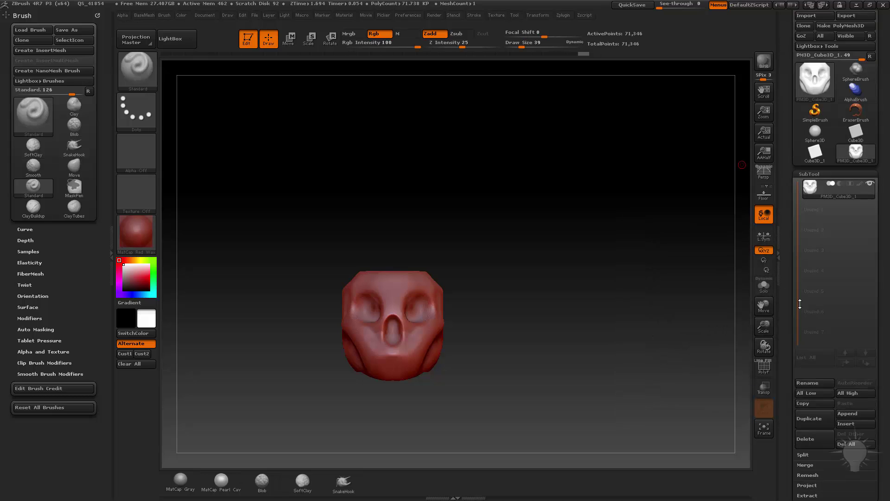
scroll(789, 226, down, 2)
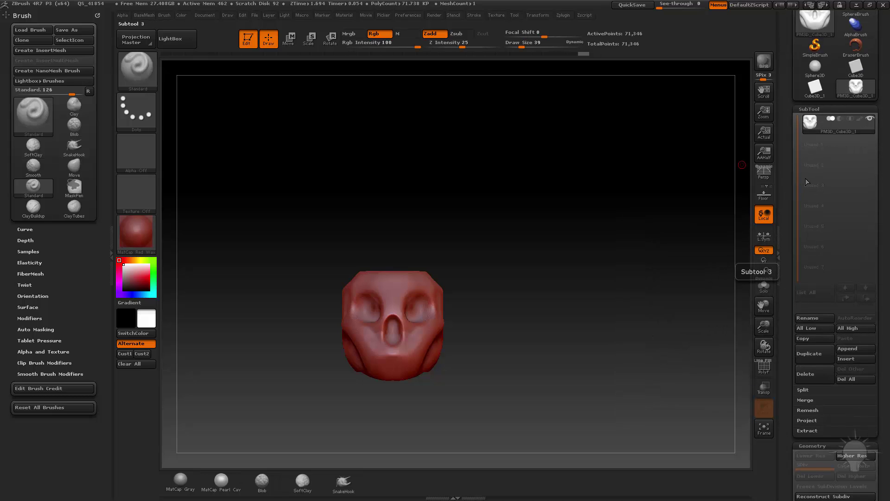
mouse_move(825, 119)
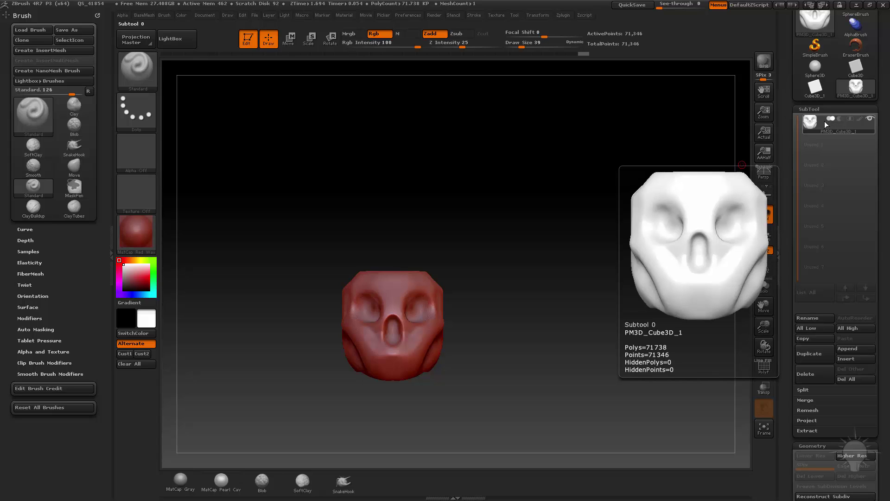
click(809, 354)
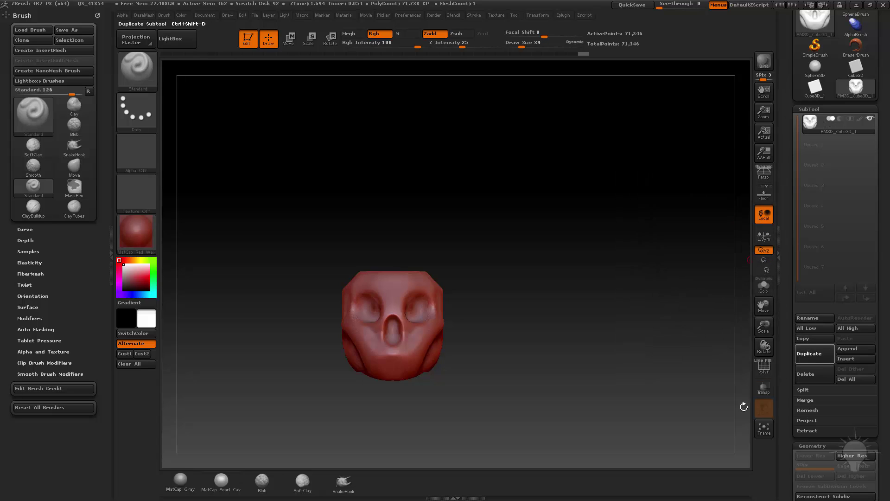
drag(675, 380, 615, 341)
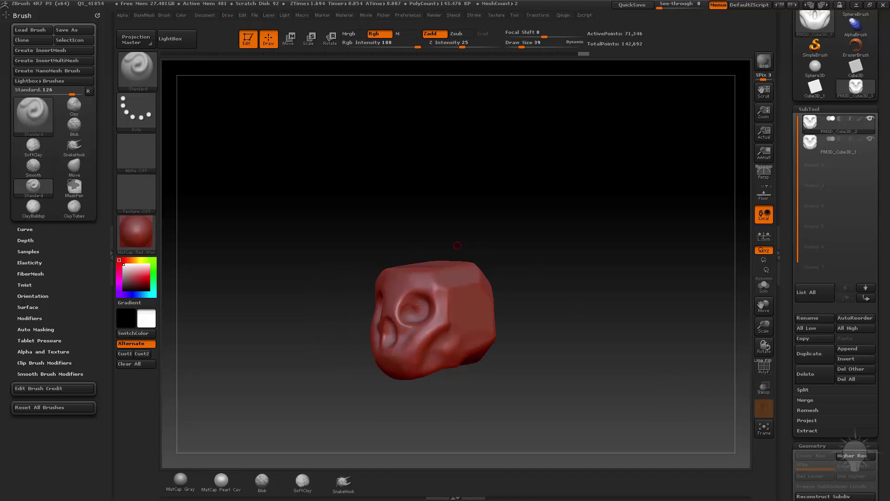
- Select the lower skull subtool and offset it along X with the Offset deformation until it sits beside the other skull
click(834, 152)
shift+drag(675, 185, 592, 274)
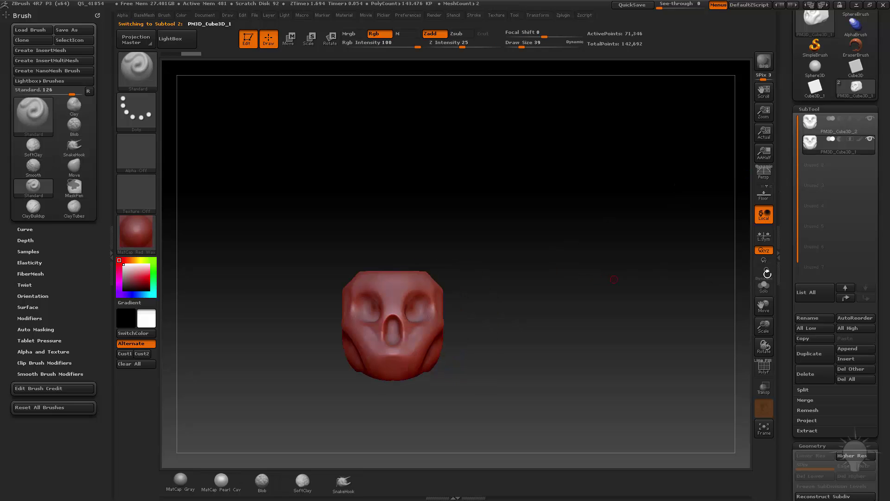
click(812, 445)
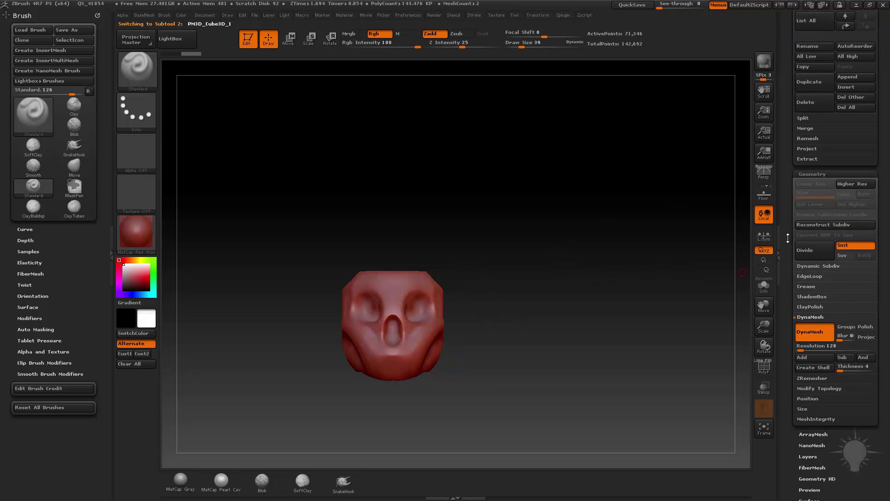
key(shift)
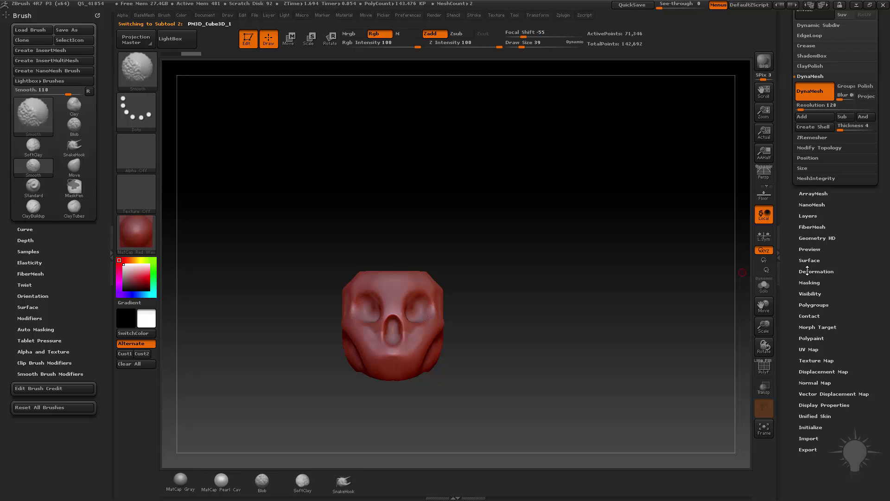
click(815, 272)
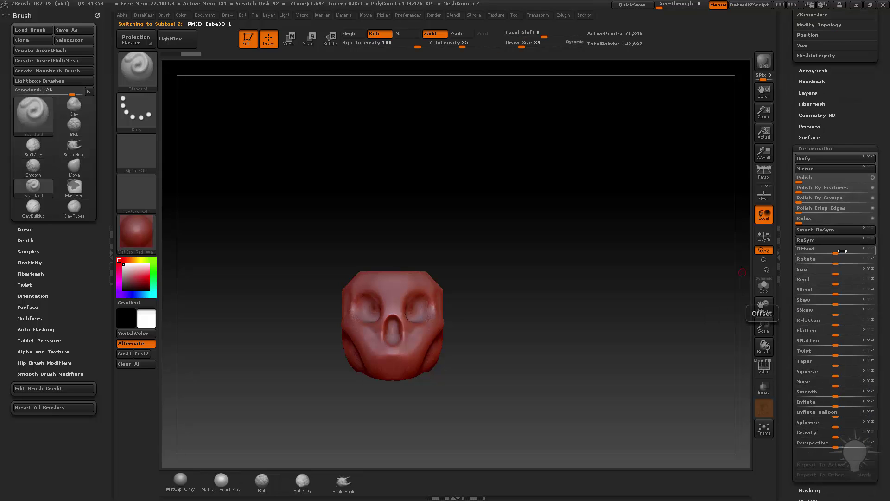
drag(838, 250, 880, 254)
drag(475, 299, 722, 322)
- Switch between the two skull subtools to compare their active point counts
drag(790, 168, 806, 476)
drag(794, 140, 799, 439)
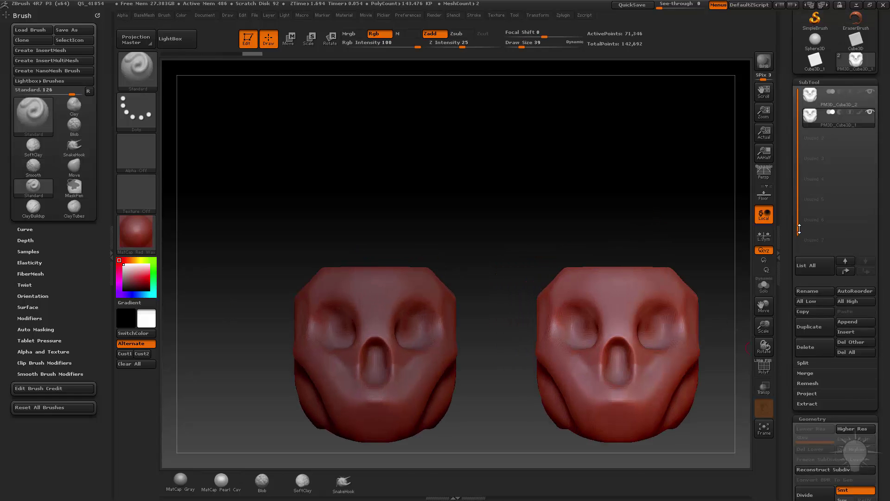
drag(788, 231, 818, 198)
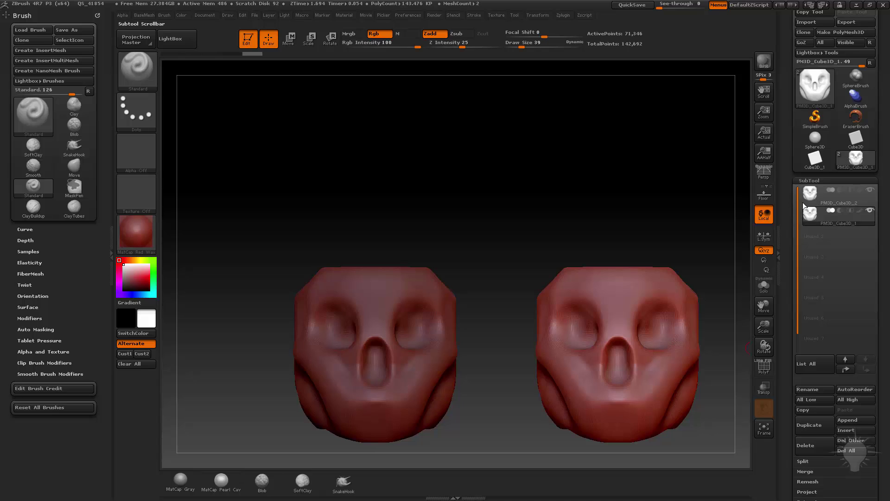
click(843, 204)
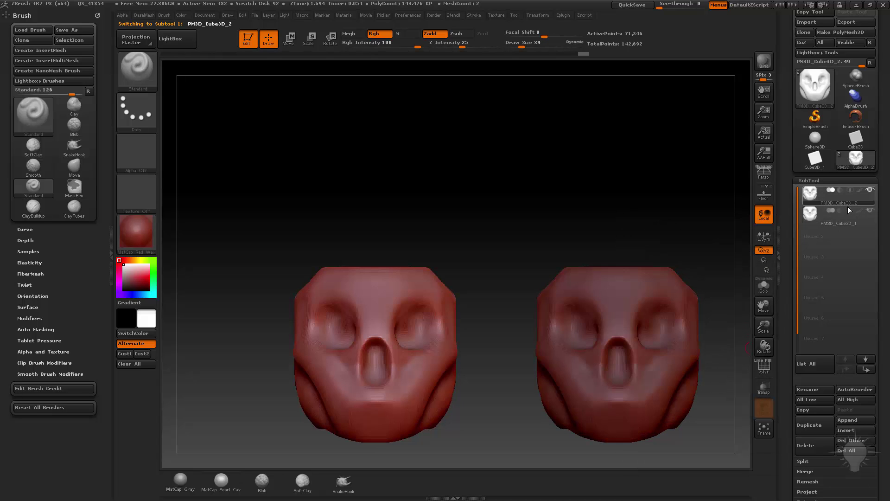
mouse_move(837, 218)
mouse_move(848, 200)
click(830, 222)
alt+drag(670, 241, 482, 339)
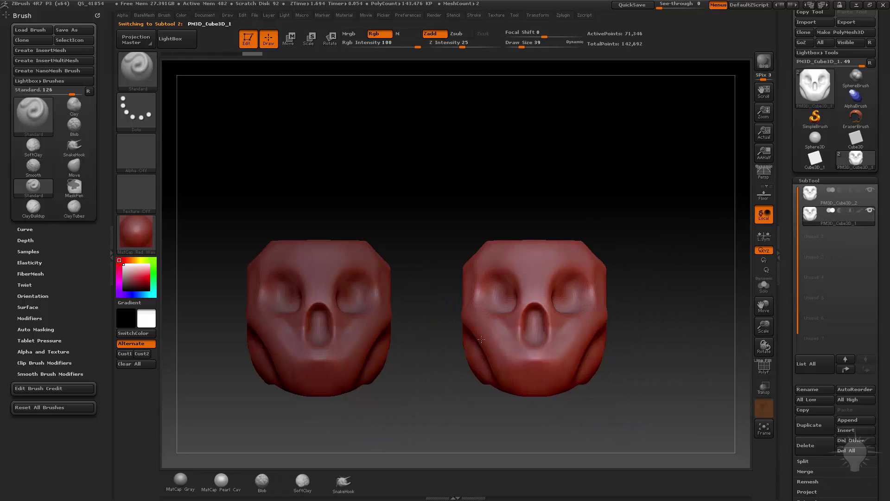
- Turn on the polyframe display and compare the wireframes of the two skull subtools
click(764, 367)
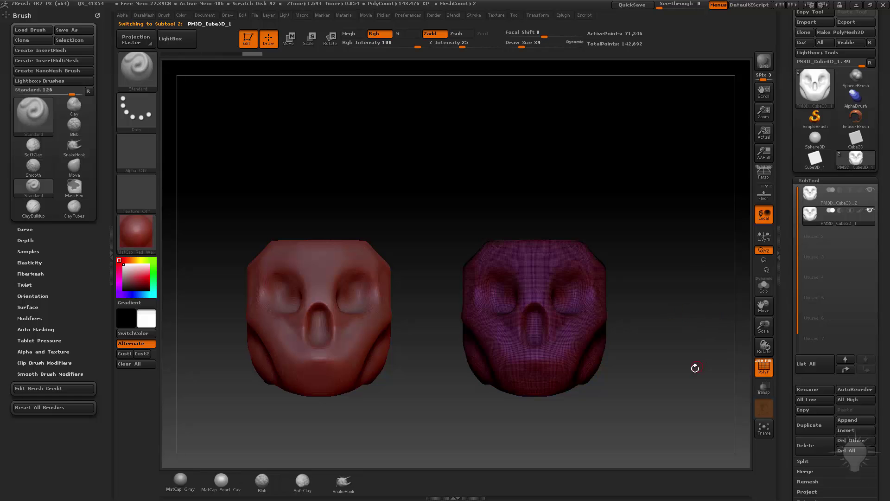
alt+drag(694, 368, 763, 348)
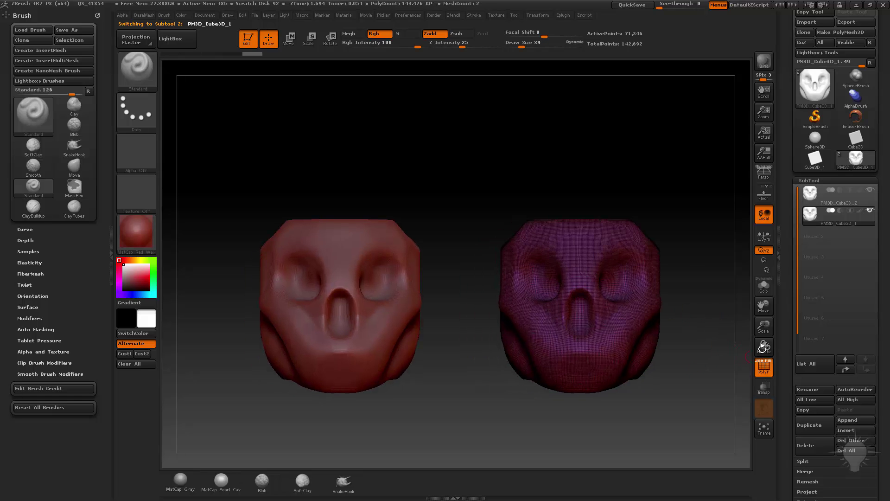
click(839, 202)
click(841, 219)
- Remesh the offset skull with DynaMesh at resolution 128 and shrink it strongly on all axes with the Size deformation
drag(785, 257, 788, 106)
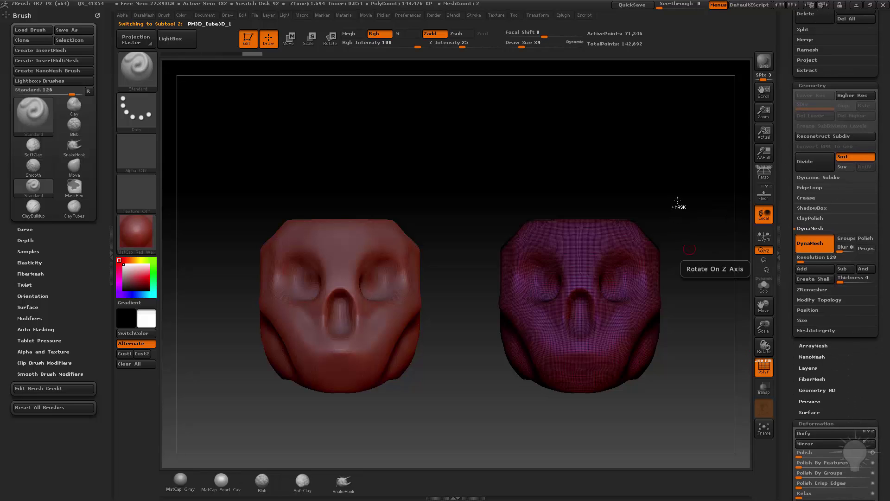
drag(685, 252, 717, 149)
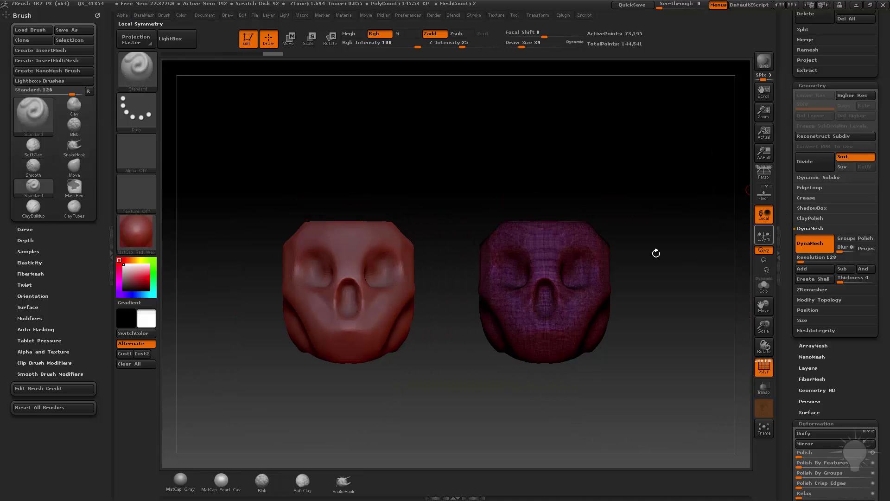
drag(789, 279, 795, 208)
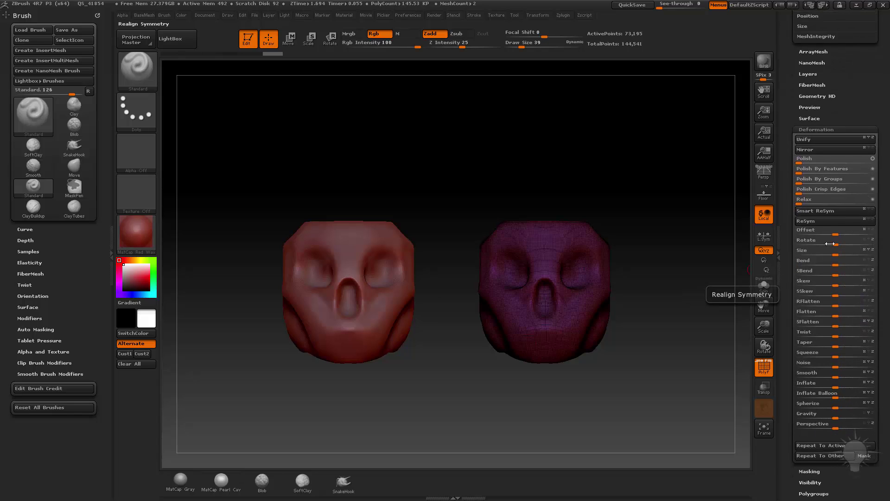
drag(834, 250, 828, 251)
drag(810, 253, 862, 237)
- Examine the small and large skulls side by side and compare their mesh density and active point counts
drag(689, 255, 718, 369)
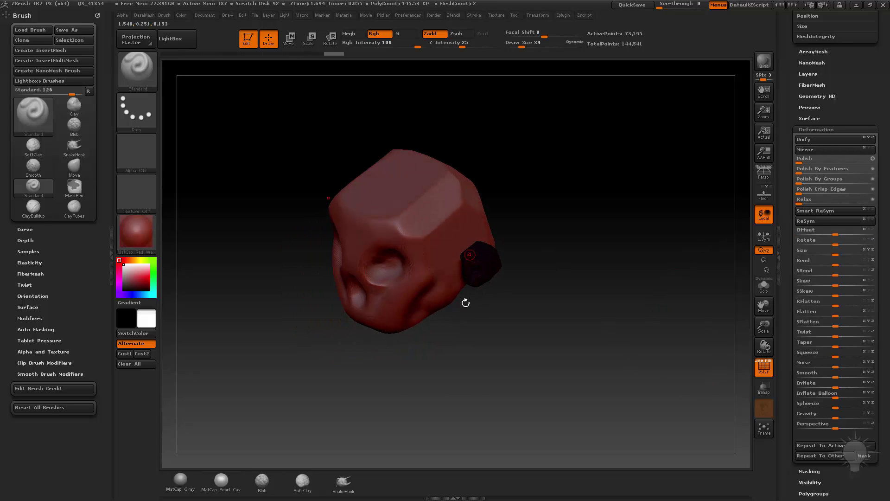
shift+drag(465, 302, 414, 279)
alt+drag(602, 229, 676, 183)
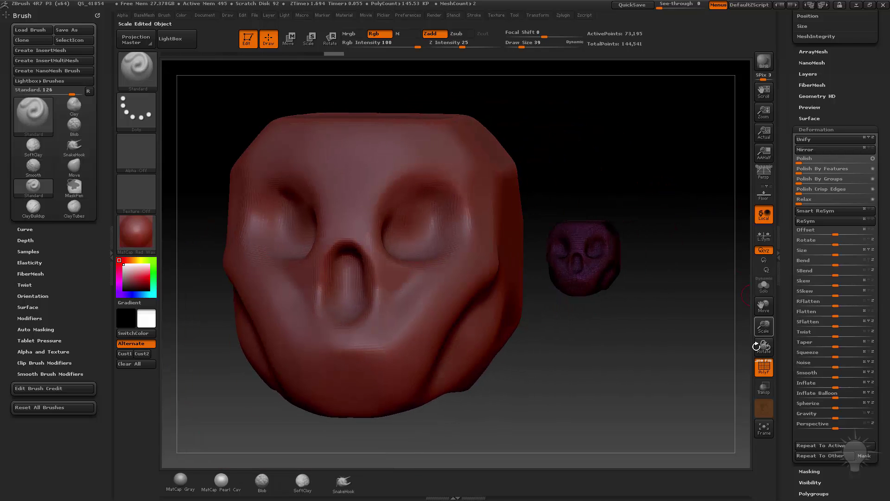
alt+drag(706, 319, 681, 320)
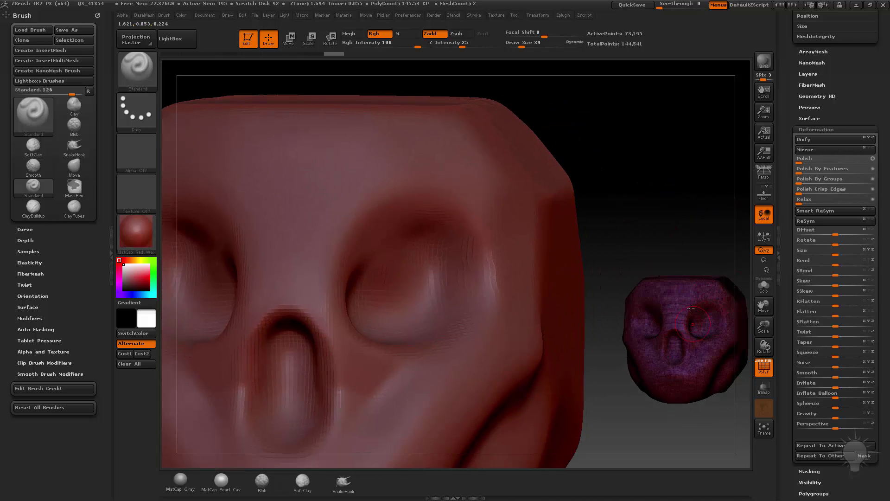
alt+drag(694, 214, 649, 178)
drag(784, 163, 796, 198)
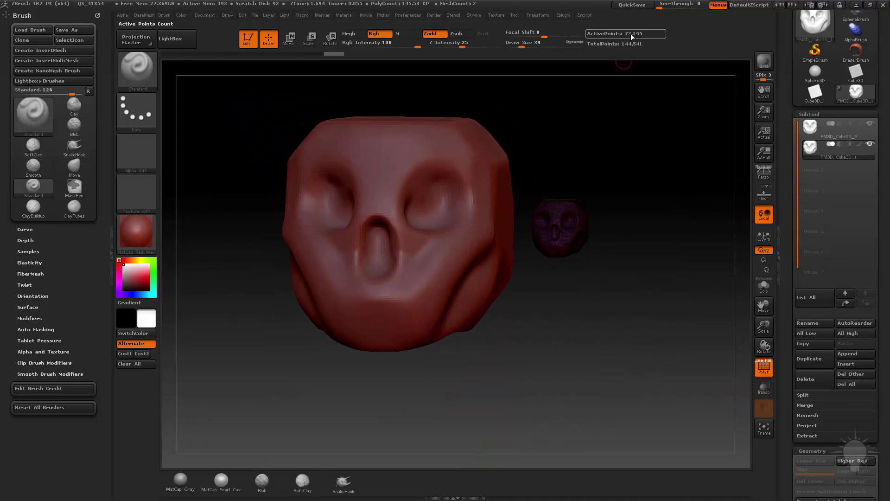
click(834, 137)
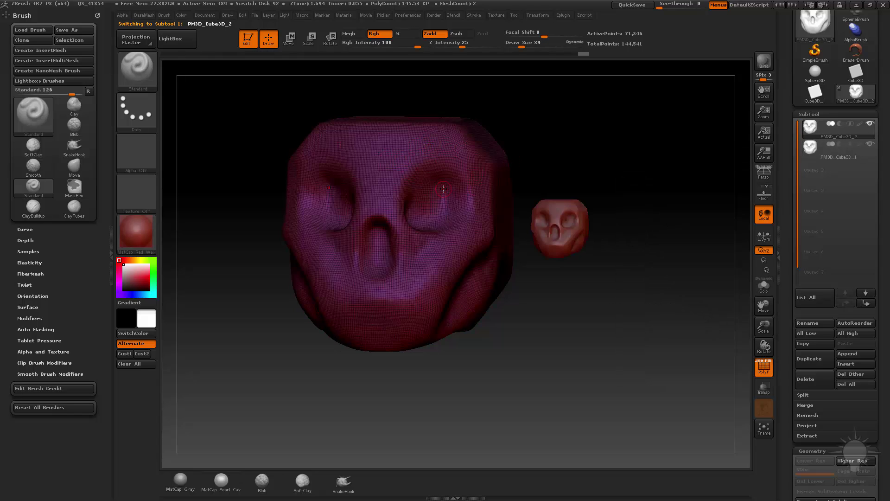
alt+drag(638, 168, 628, 187)
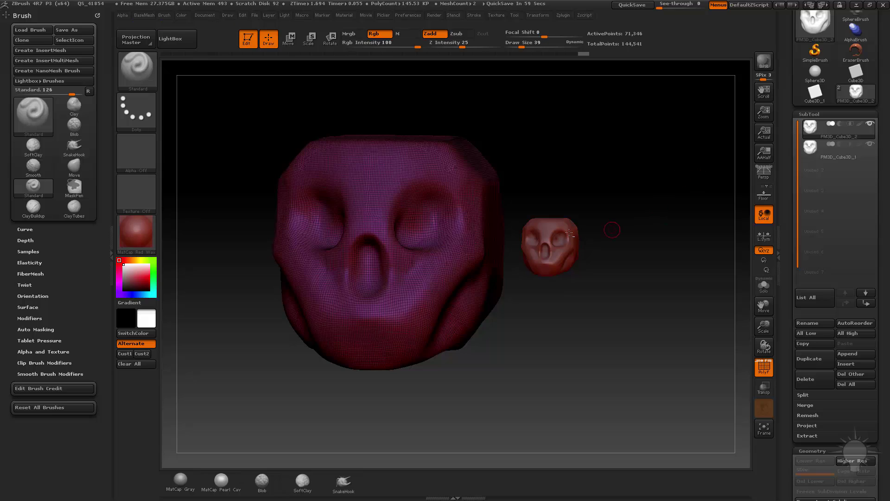
- Select the small skull subtool and remesh it with DynaMesh at resolution 128
click(837, 156)
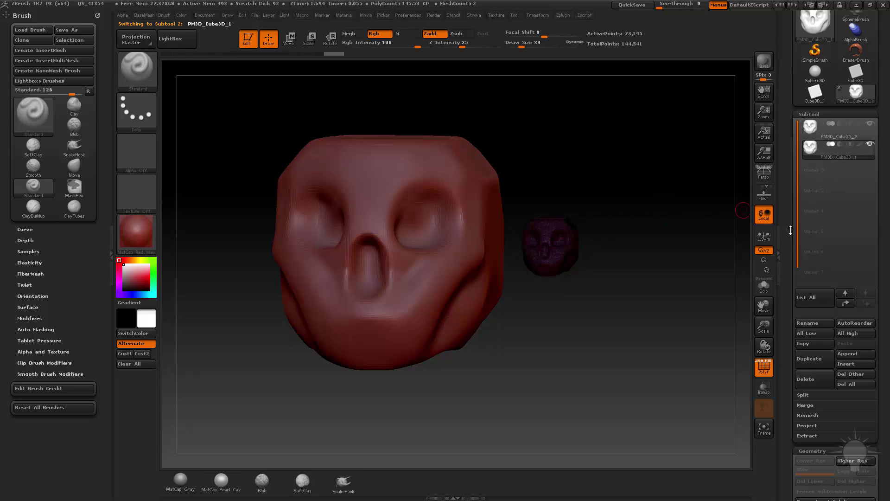
scroll(808, 241, down, 10)
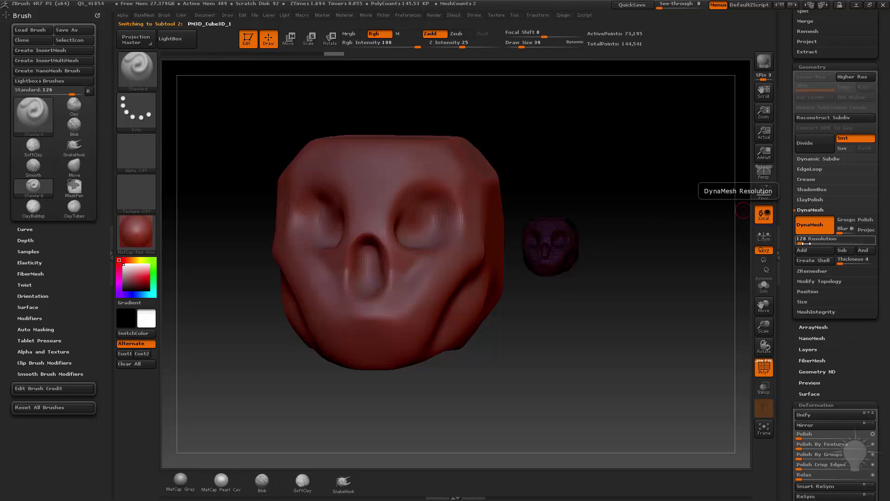
key(ctrl)
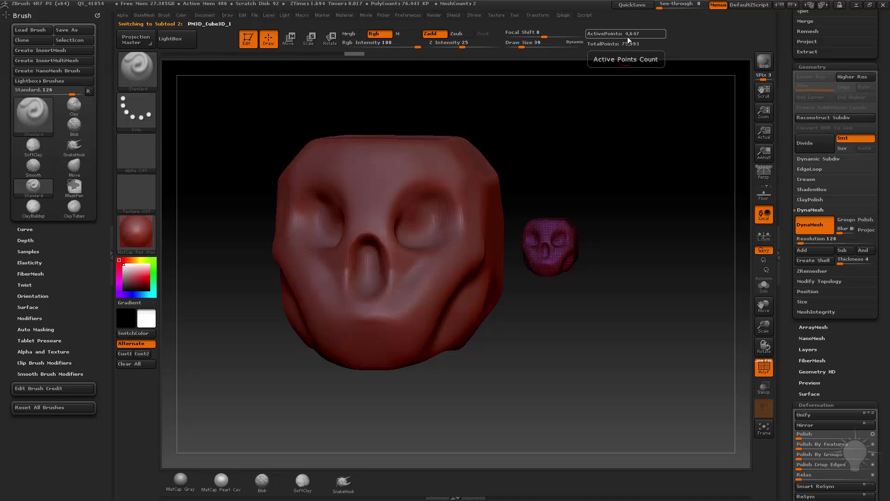
- Select the large skull subtool, PM3D_Cube3D_2, and update its DynaMesh
scroll(826, 163, up, 8)
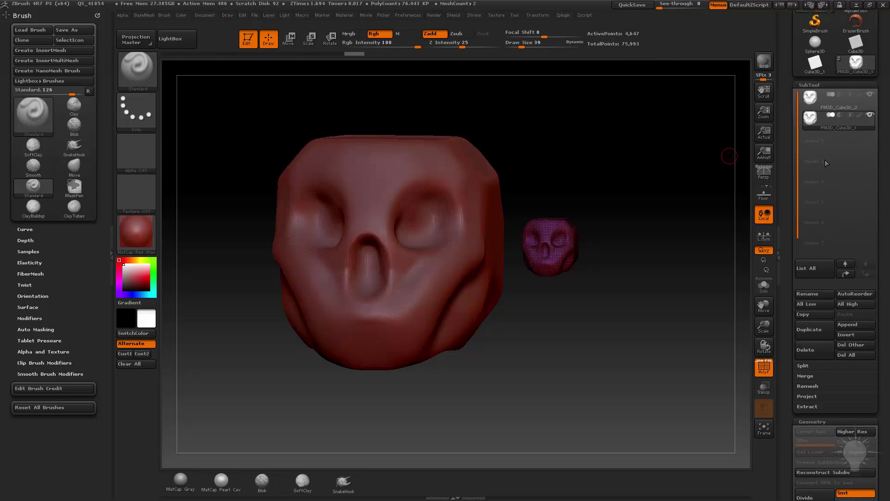
click(837, 104)
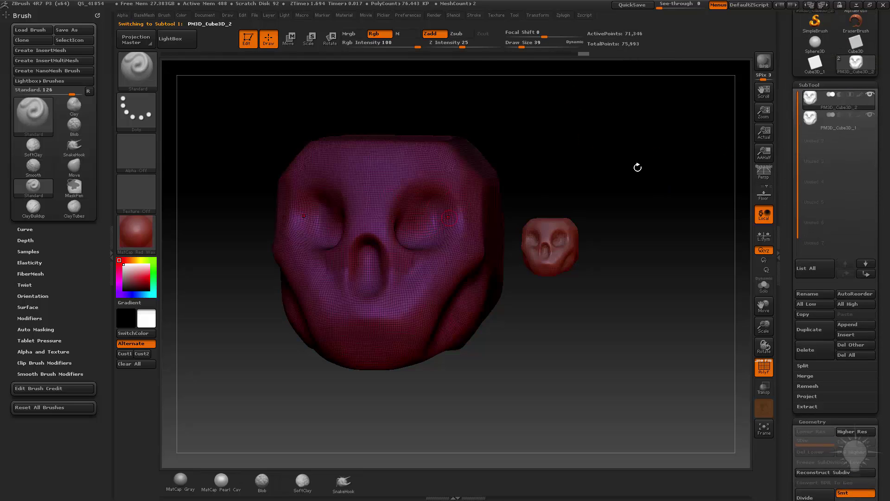
ctrl+drag(658, 126, 714, 265)
- Compare the remeshed small and large skulls' active point counts and check the DynaMesh resolution setting
click(842, 127)
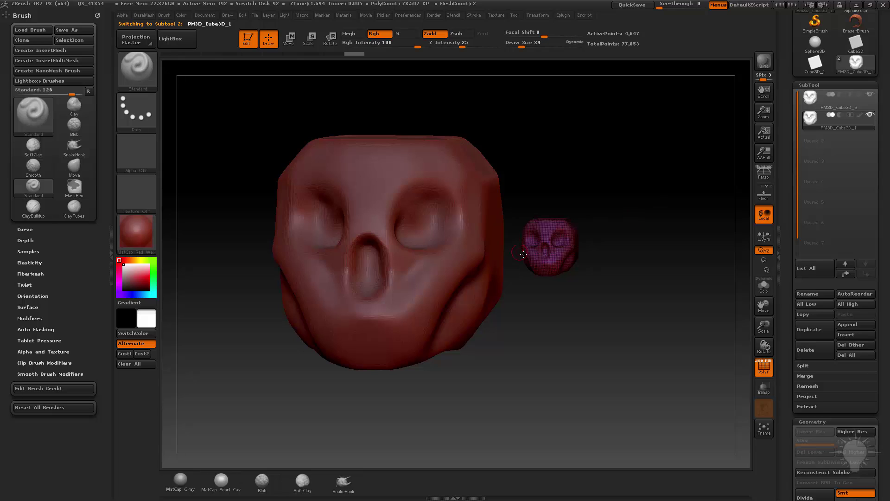
scroll(792, 301, down, 6)
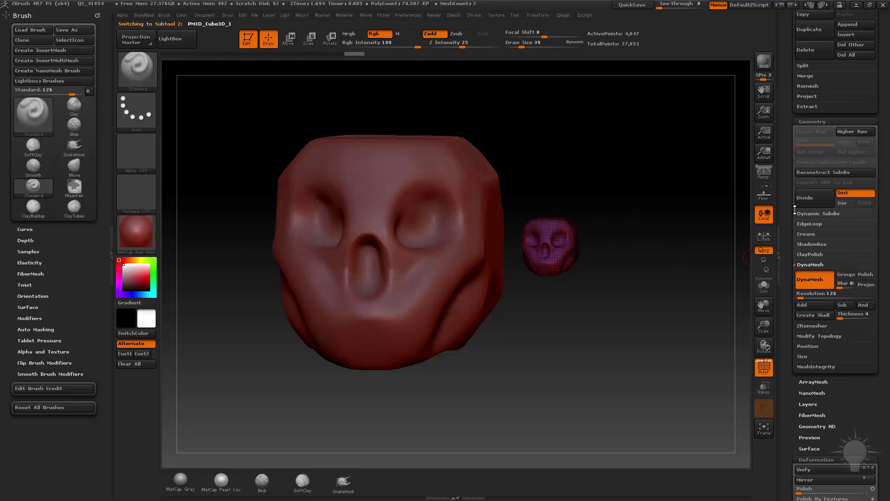
scroll(791, 325, up, 5)
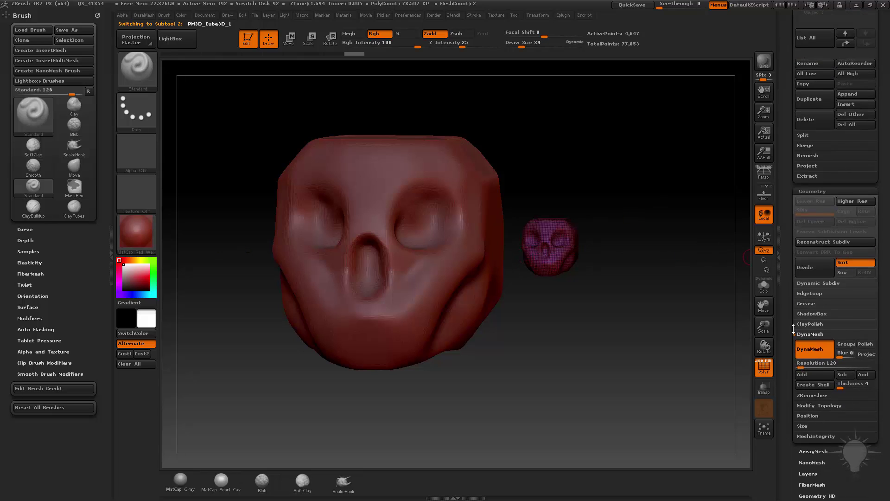
drag(791, 351, 789, 361)
scroll(788, 352, up, 1)
click(848, 21)
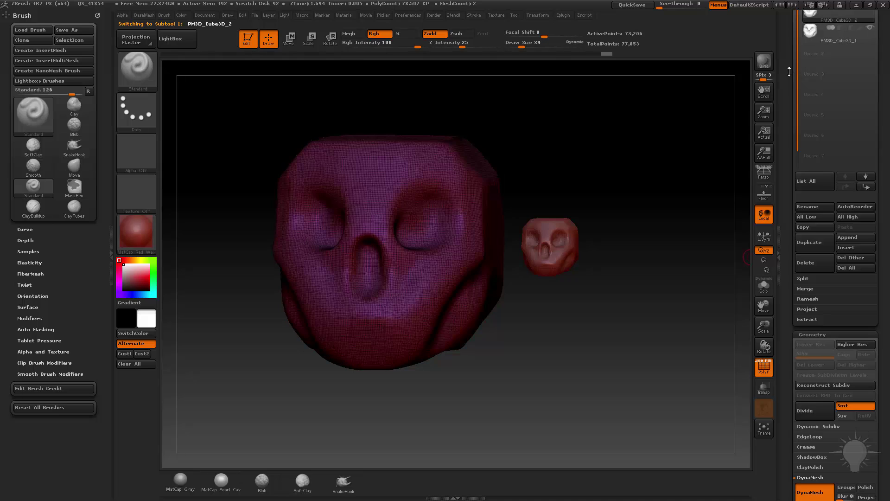
drag(789, 71, 787, 49)
click(830, 46)
- Select the large skull as the upper subtool and merge it down with the small skull into a single subtool
drag(783, 184, 788, 247)
click(833, 172)
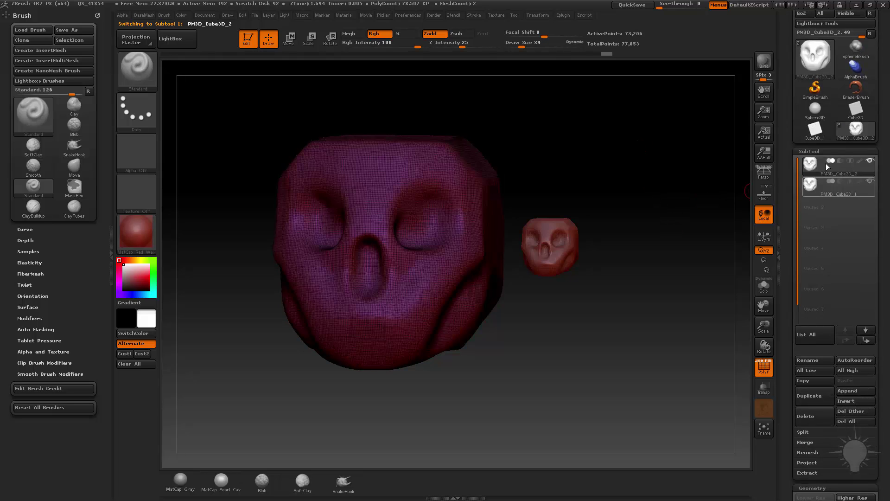
drag(791, 198, 789, 131)
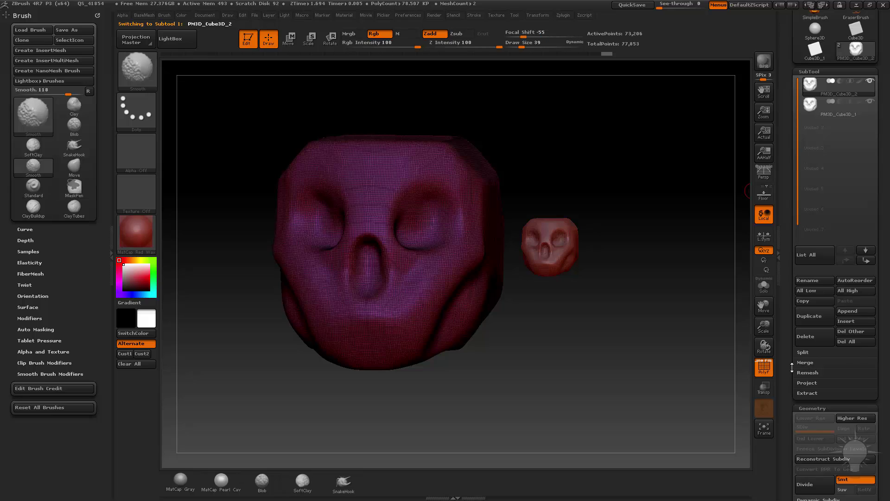
click(806, 363)
drag(786, 328, 785, 349)
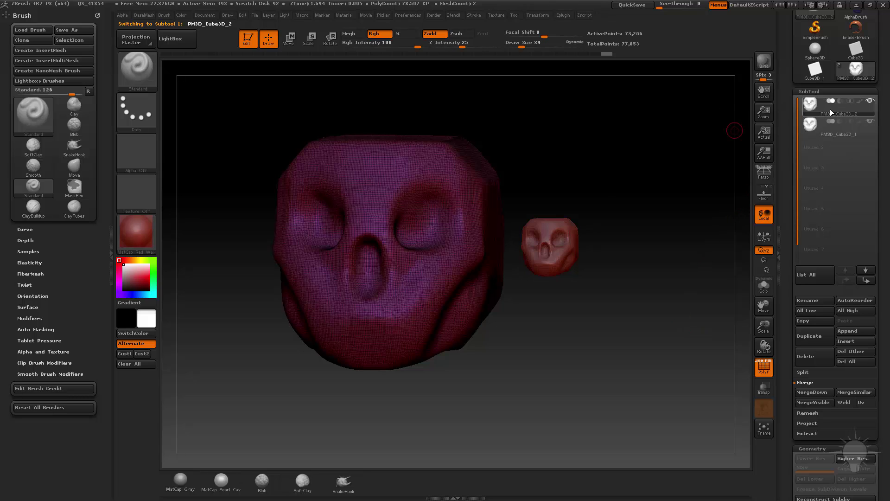
click(810, 393)
click(786, 413)
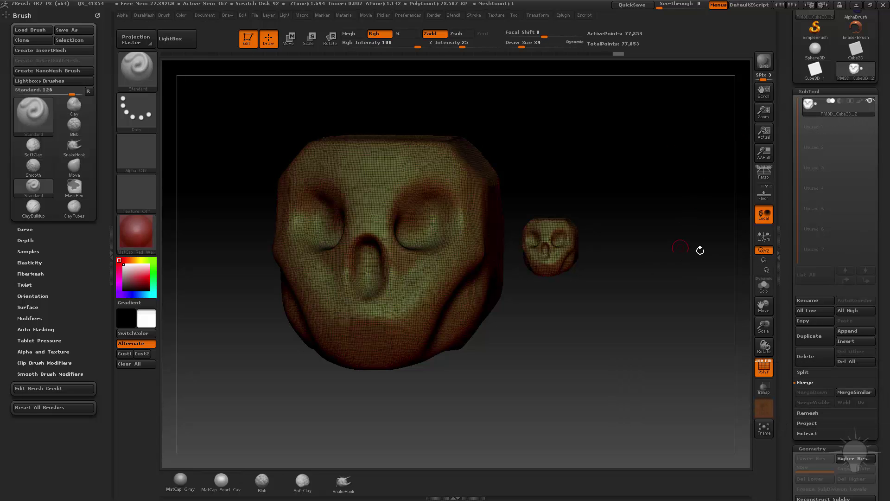
- Remesh the merged skulls together with DynaMesh at resolution 128 and inspect them from the front
alt+drag(708, 198, 681, 218)
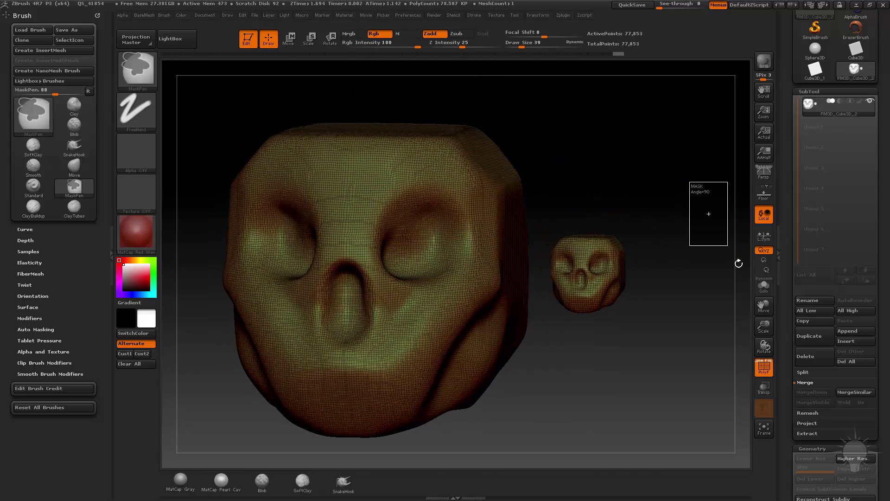
scroll(790, 273, down, 6)
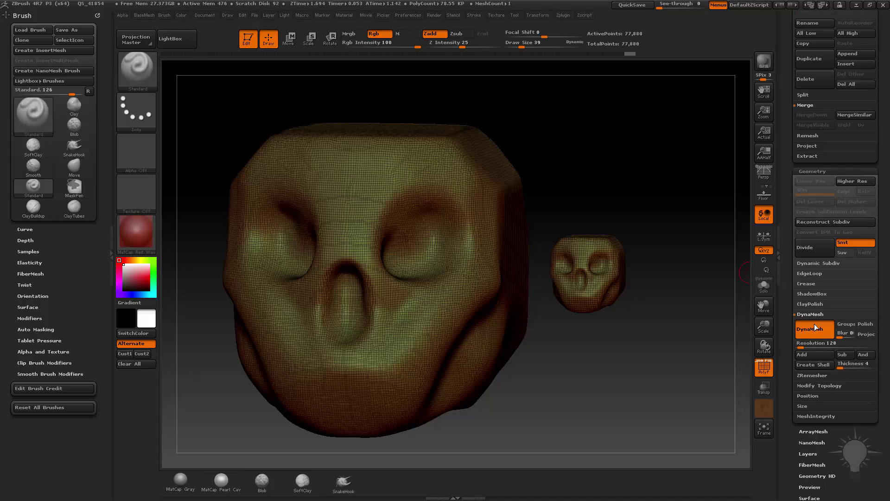
drag(688, 210, 672, 196)
shift+drag(618, 222, 683, 222)
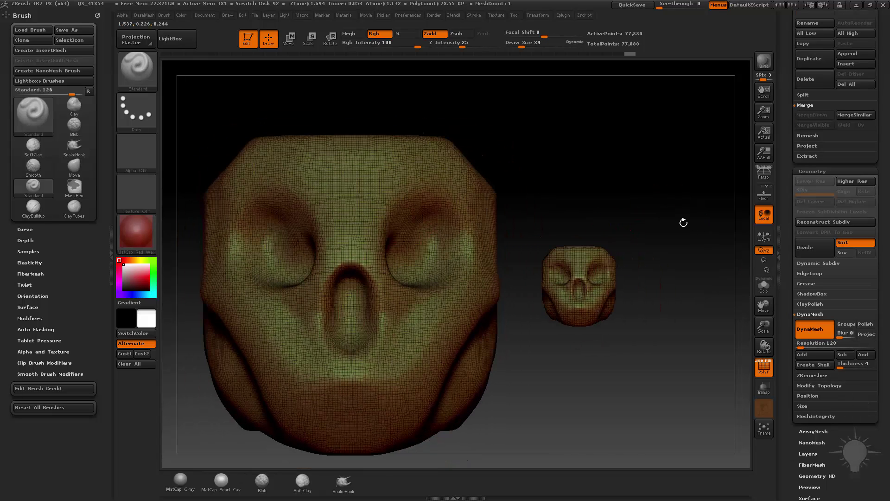
- Examine the merged skulls' surface and wireframe density from several angles, with the polyframe display off and on
click(765, 368)
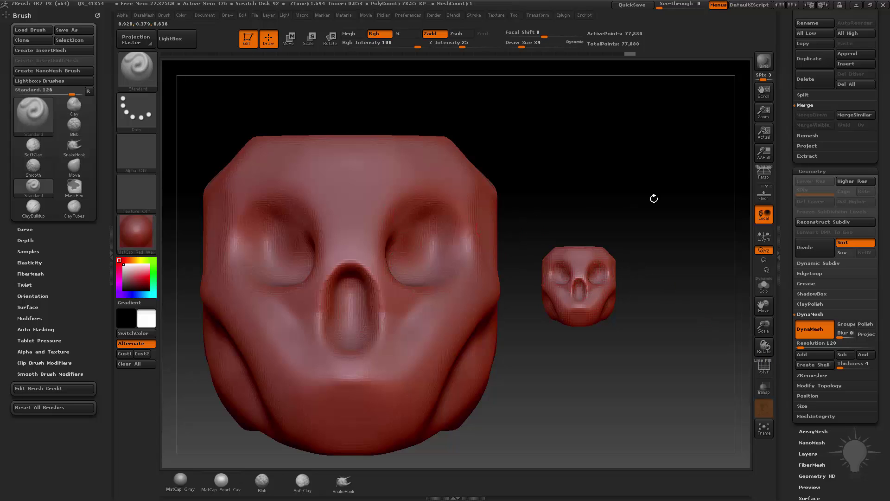
drag(654, 198, 603, 204)
key(shift+f)
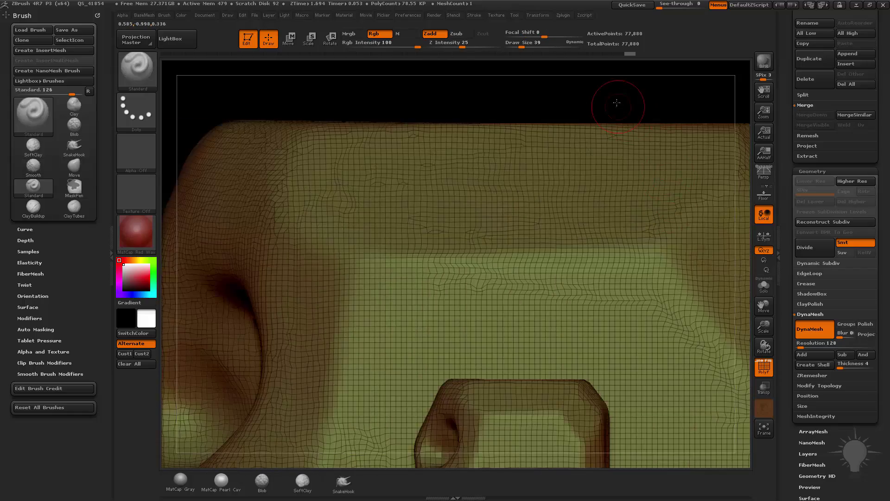
alt+drag(617, 102, 686, 62)
alt+drag(715, 264, 421, 280)
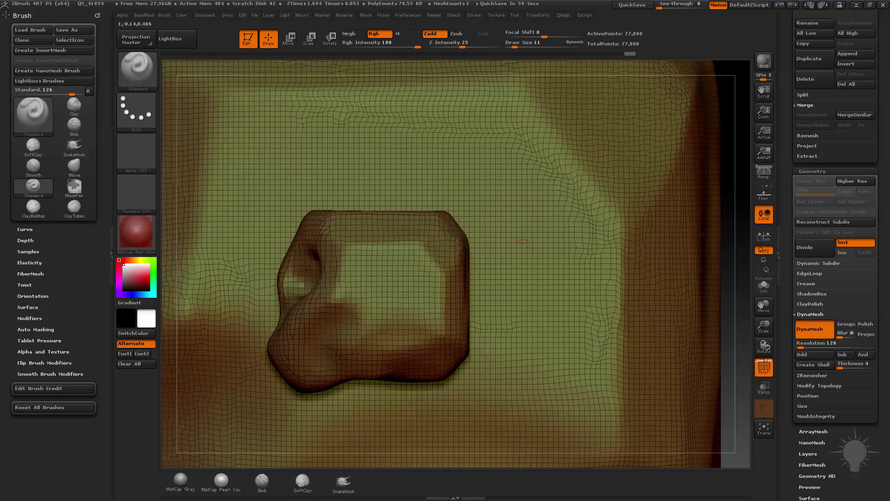
drag(731, 218, 489, 228)
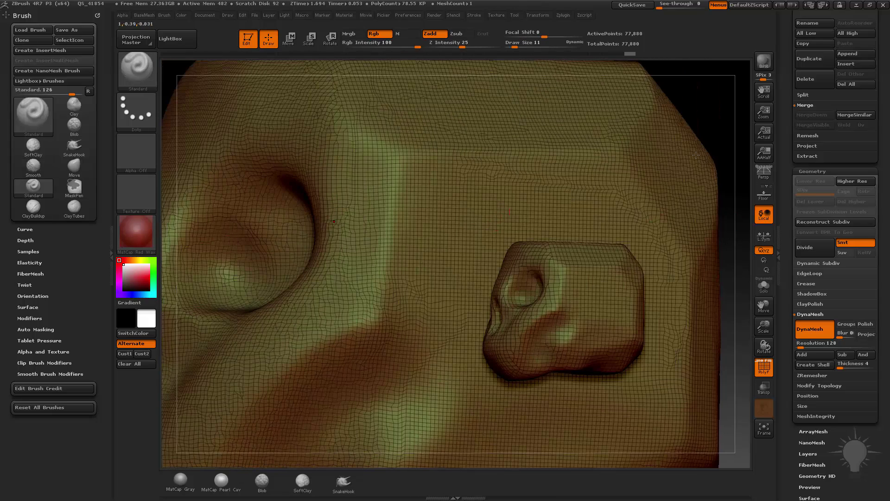
drag(696, 155, 652, 144)
drag(635, 258, 477, 264)
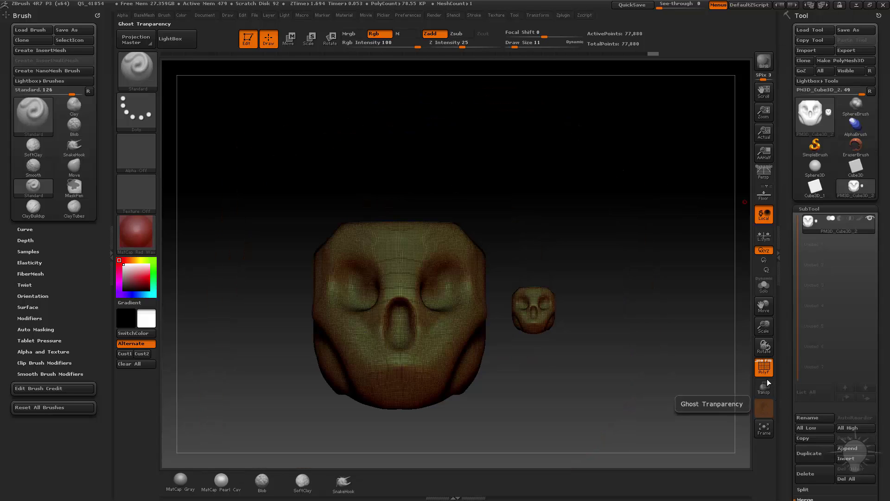
- Append a Cube3D_1 primitive as a new subtool alongside the merged skulls
click(850, 448)
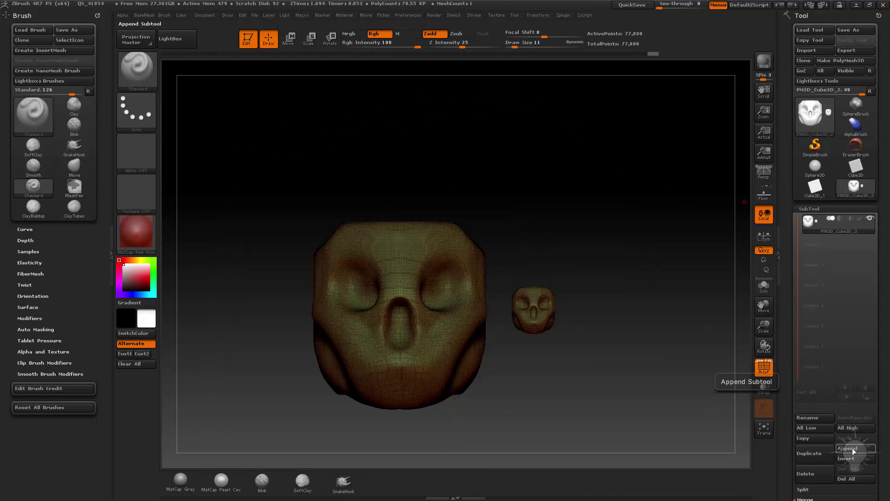
click(851, 449)
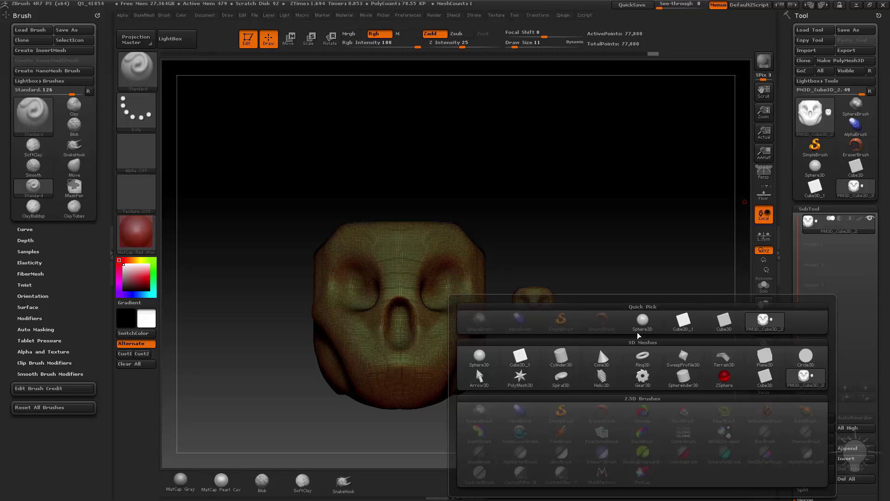
click(531, 359)
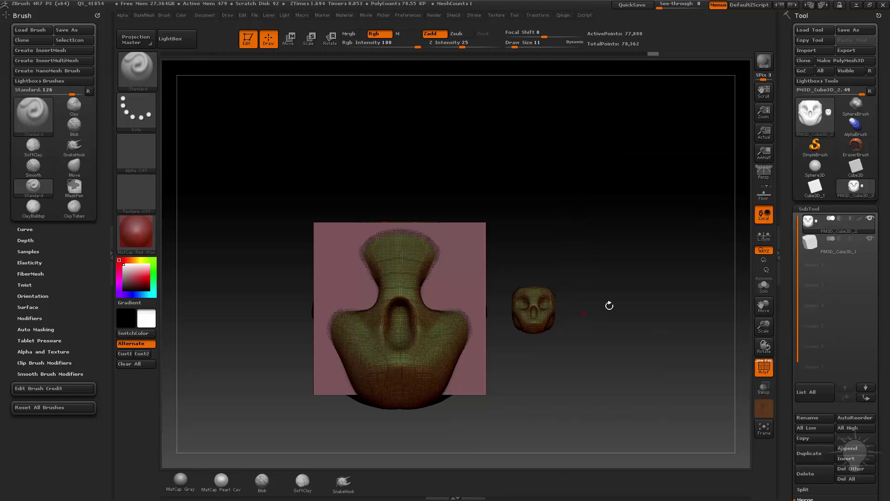
- Select the appended cube and apply the Offset deformation at -100 along X to place it clear of the large skull
click(829, 260)
drag(787, 288, 780, 166)
scroll(803, 214, down, 5)
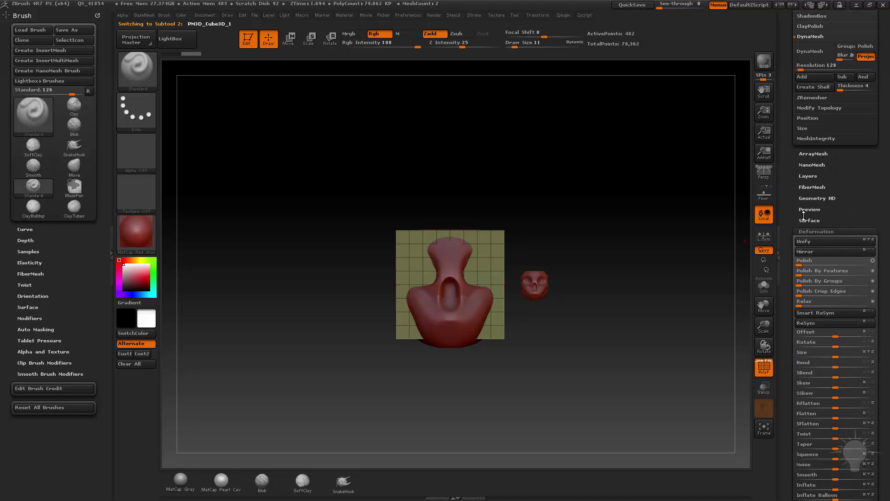
scroll(804, 232, down, 2)
drag(828, 285, 757, 300)
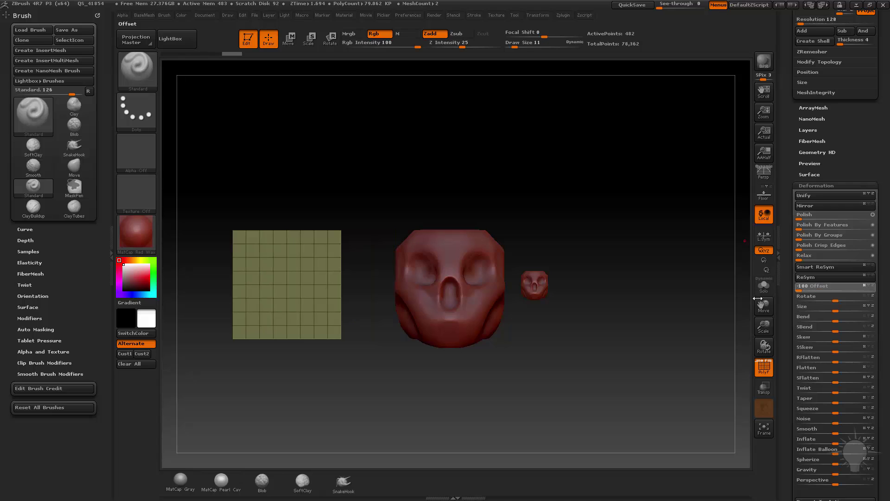
key(ctrl+z)
drag(672, 306, 666, 316)
drag(805, 288, 791, 288)
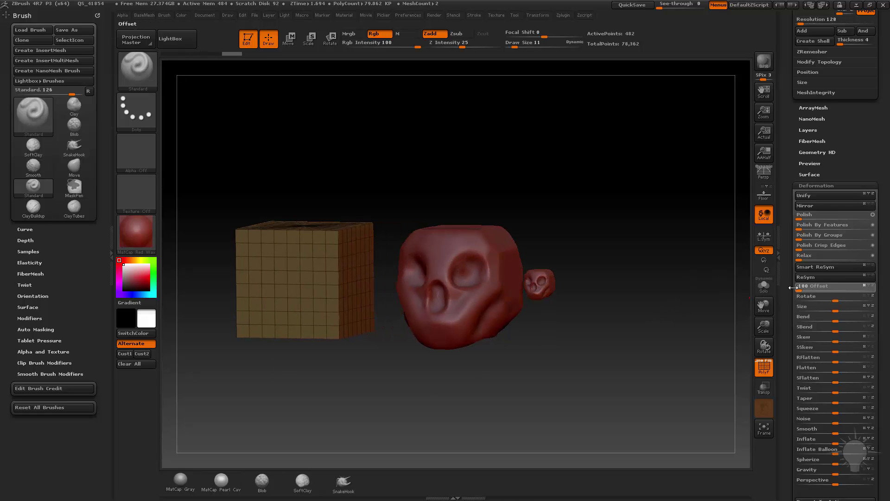
- Turn off DynaMesh projection and convert the cube to a DynaMesh at resolution 128
drag(686, 318, 702, 304)
drag(797, 224, 797, 303)
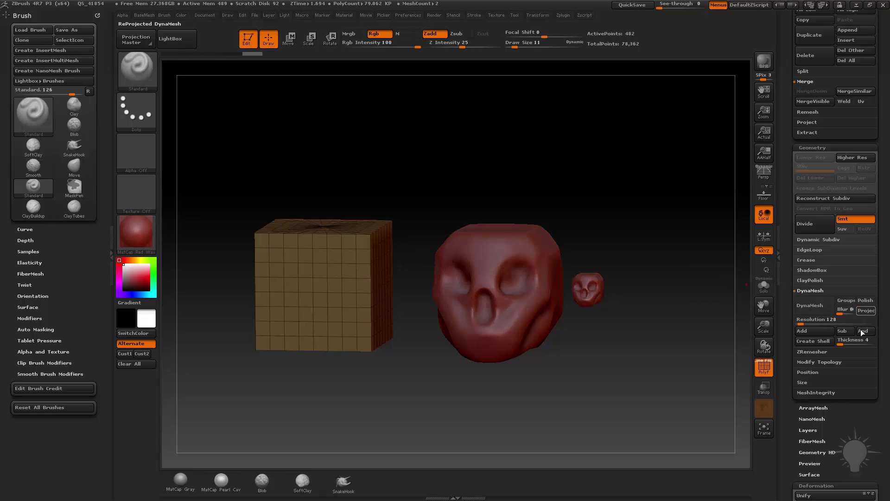
click(811, 306)
mouse_move(668, 218)
shift+mouse_down()
mouse_move(660, 208)
mouse_move(687, 200)
mouse_move(787, 201)
mouse_move(659, 198)
mouse_move(665, 203)
shift+mouse_up()
key(s)
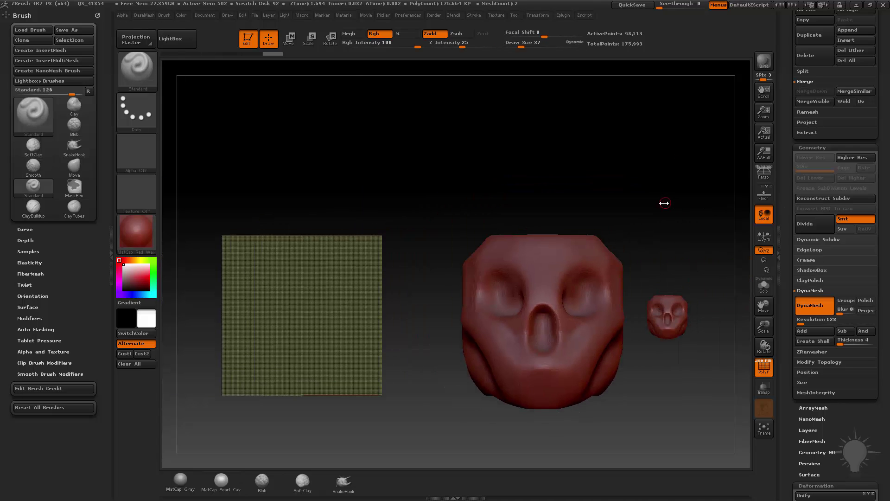
- Compare the wireframe density and active point counts of the merged skulls and the cube by selecting each in turn
scroll(793, 330, up, 3)
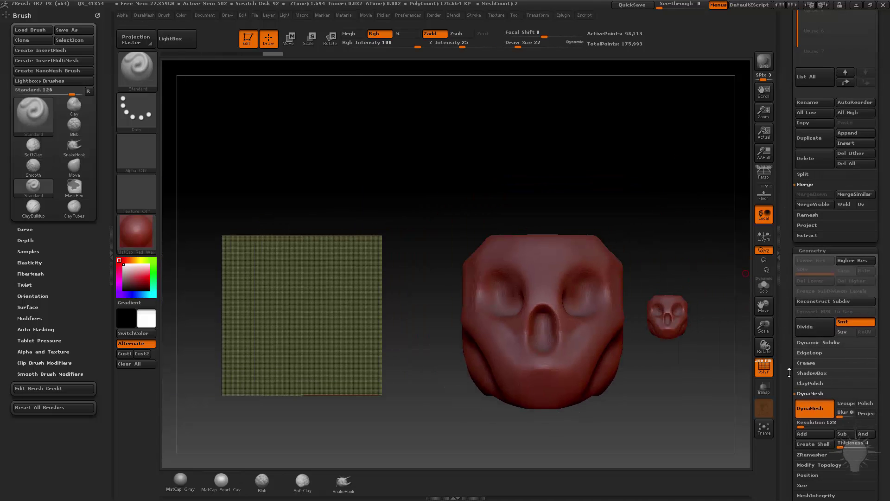
scroll(834, 139, up, 7)
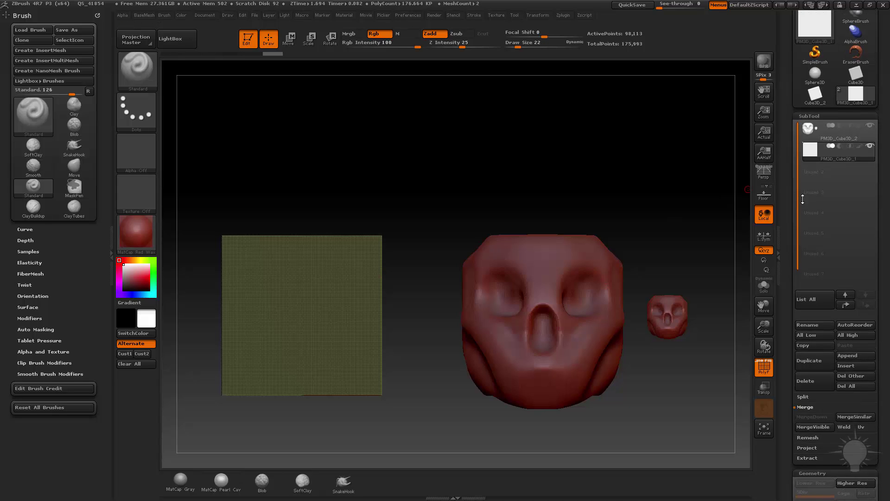
click(821, 140)
alt+drag(652, 153, 714, 191)
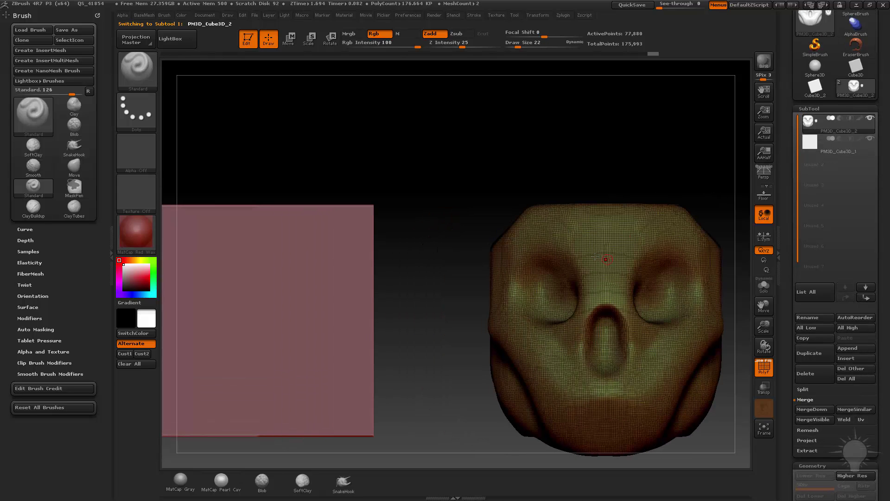
alt+click(278, 270)
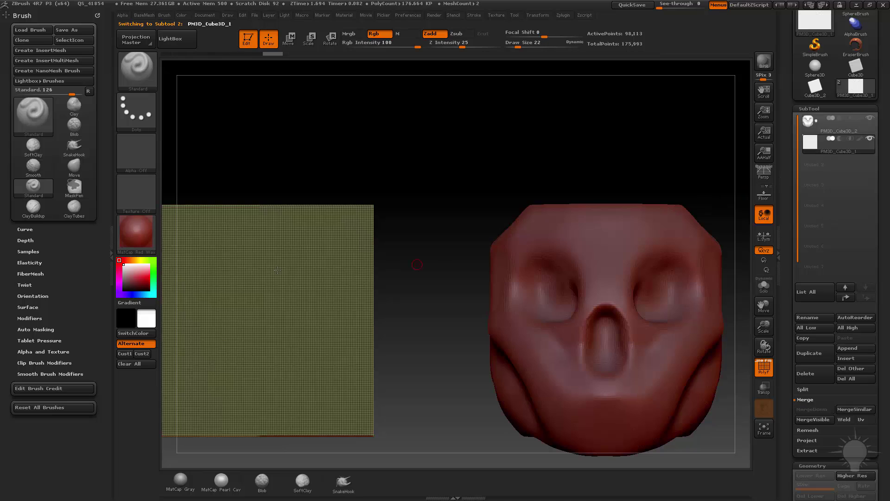
alt+drag(548, 159, 569, 159)
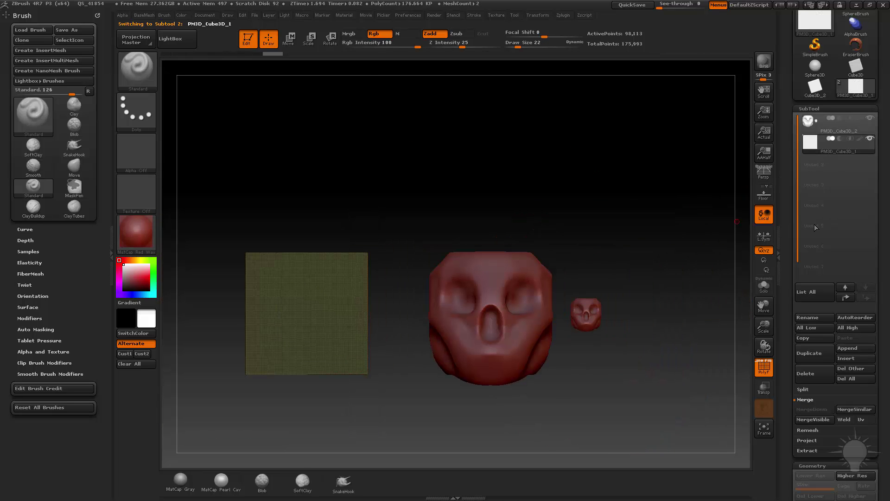
- Enlarge the cube far beyond the skulls with the Size deformation and update its DynaMesh at resolution 128
drag(788, 211, 788, 19)
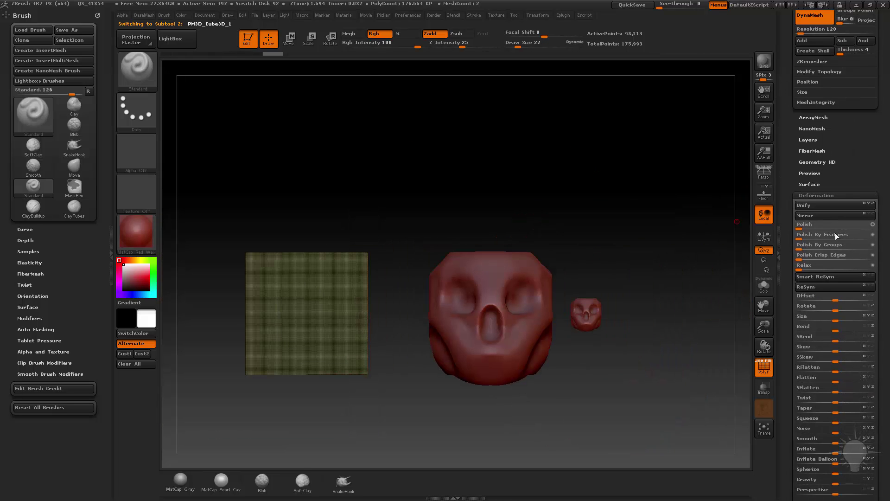
drag(835, 320, 872, 300)
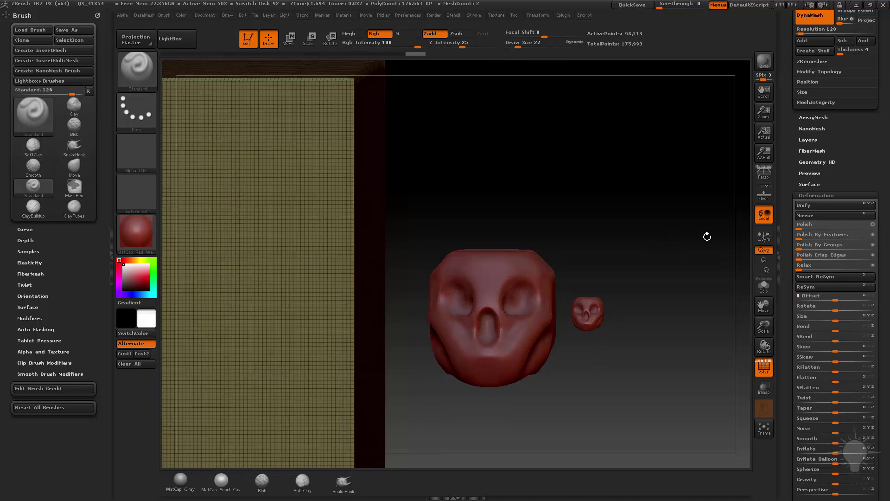
scroll(813, 235, up, 5)
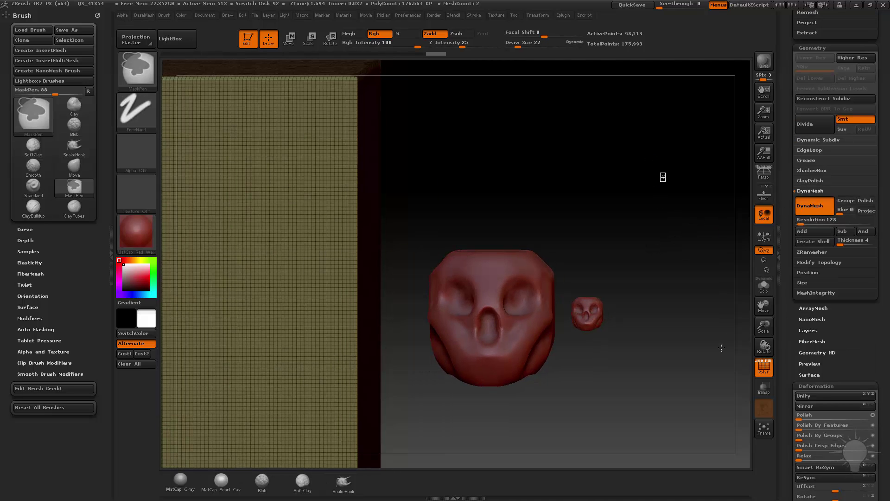
ctrl+click(697, 336)
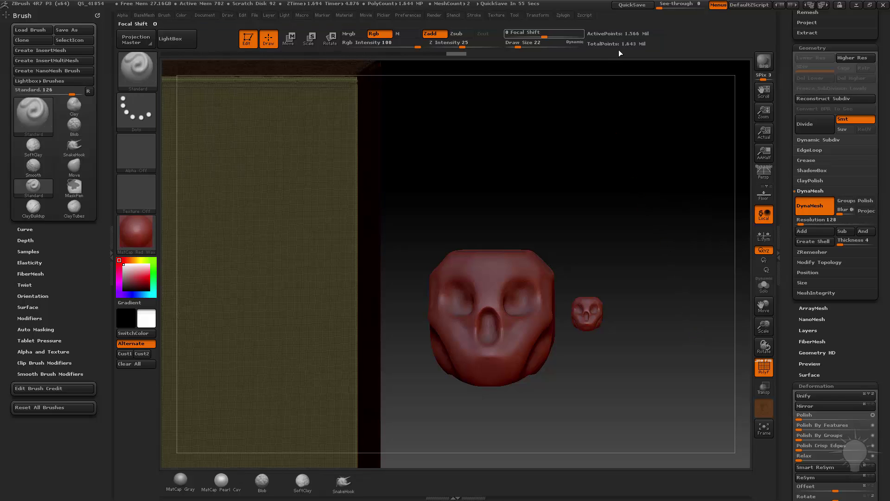
alt+drag(669, 198, 666, 283)
alt+drag(588, 218, 660, 241)
- Select the skulls' subtool, PM3D_Cube3D_2, and merge it down with the enlarged cube into a single subtool
scroll(789, 279, up, 5)
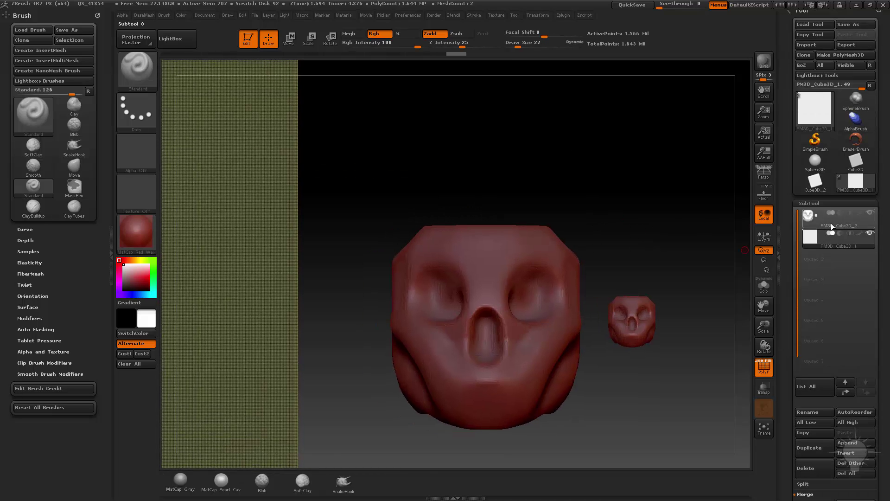
click(831, 225)
scroll(791, 258, down, 6)
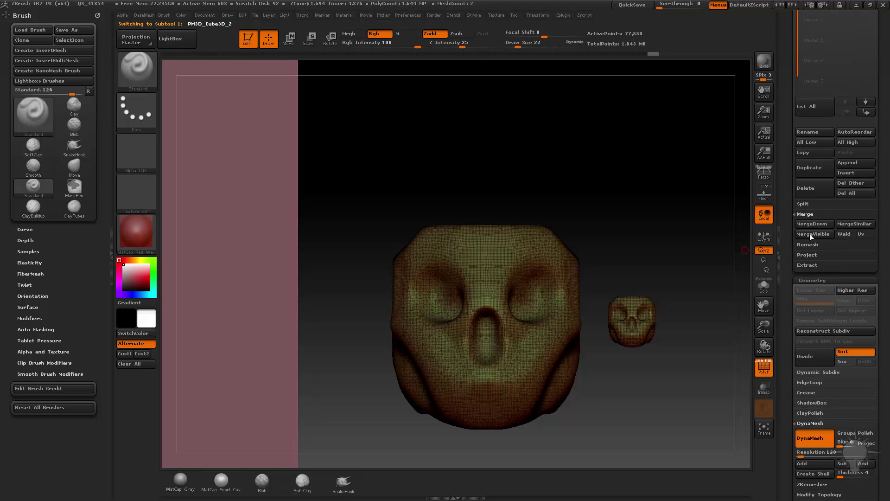
click(811, 224)
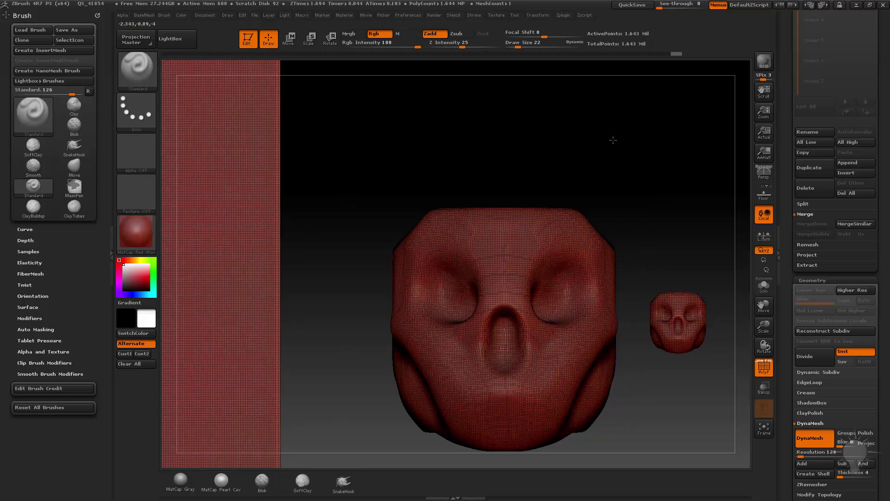
- Inspect the merged mesh's wireframe density across the large cube and both skulls, and check the DynaMesh resolution setting
alt+drag(613, 140, 694, 106)
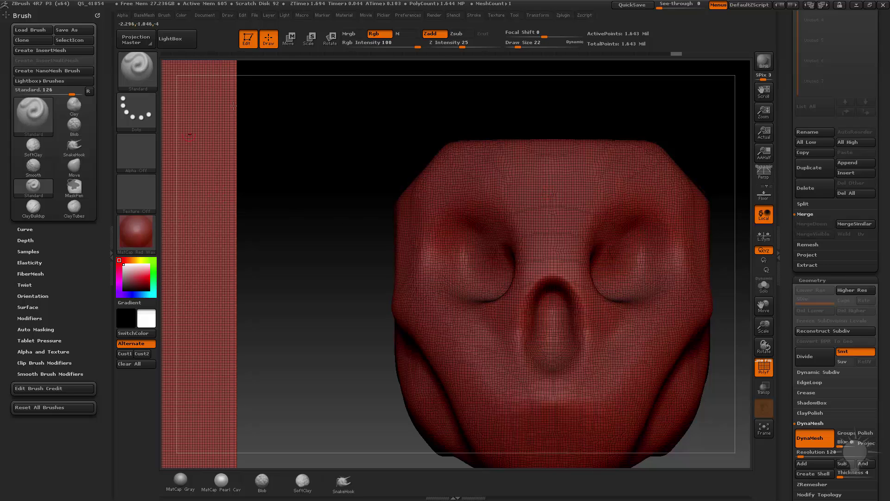
alt+drag(628, 112, 568, 37)
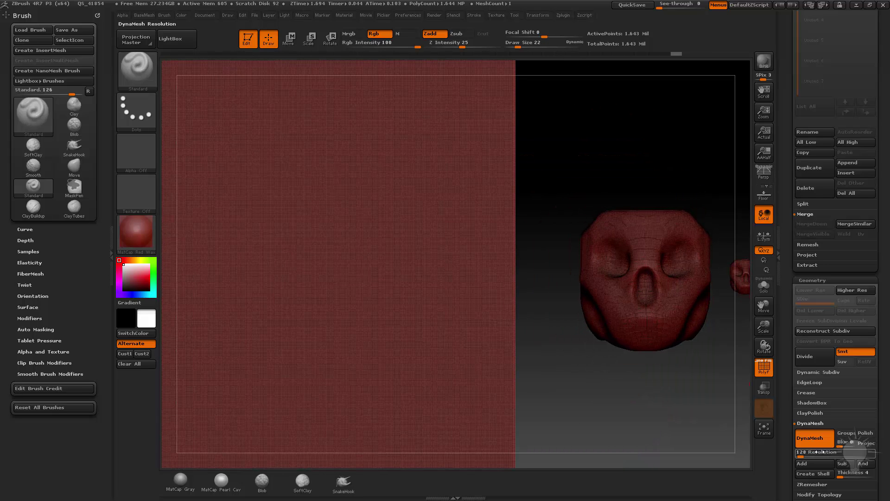
drag(708, 195, 372, 157)
drag(355, 194, 484, 268)
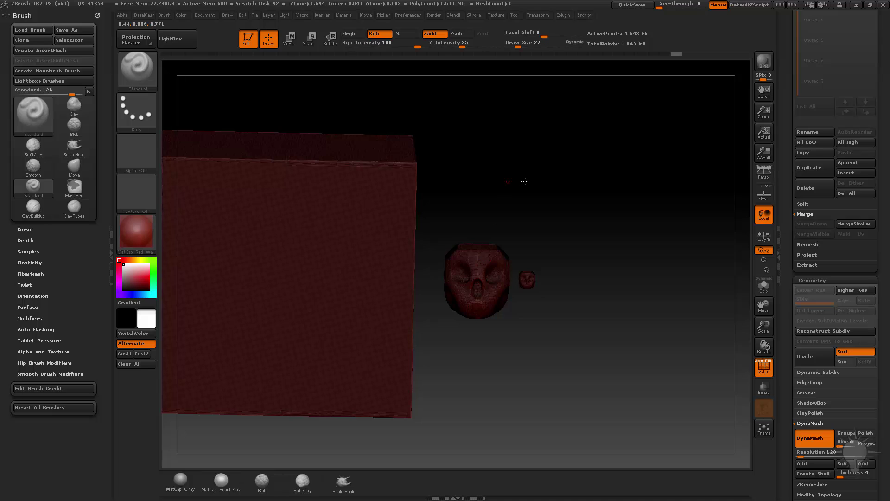
drag(525, 181, 536, 256)
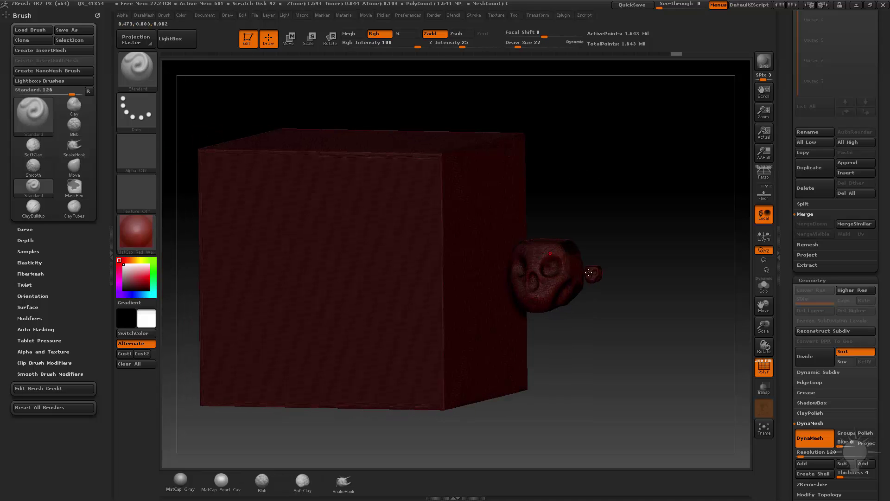
alt+drag(621, 207, 663, 273)
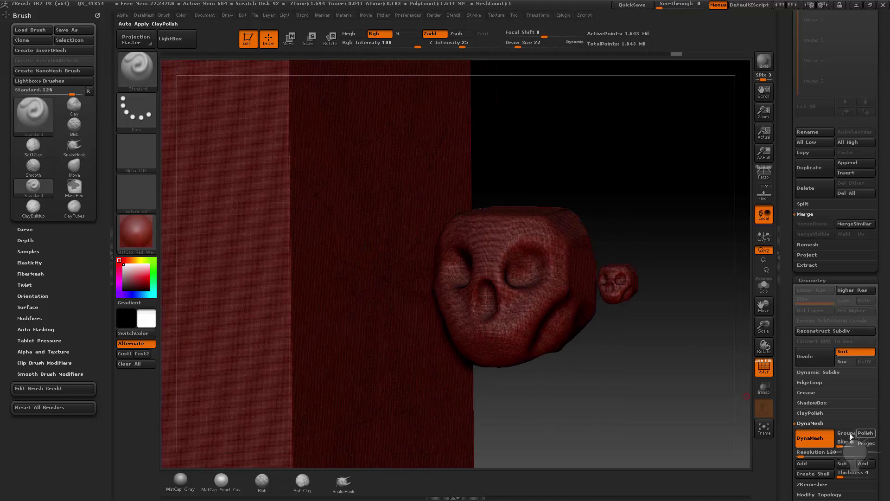
drag(728, 283, 471, 212)
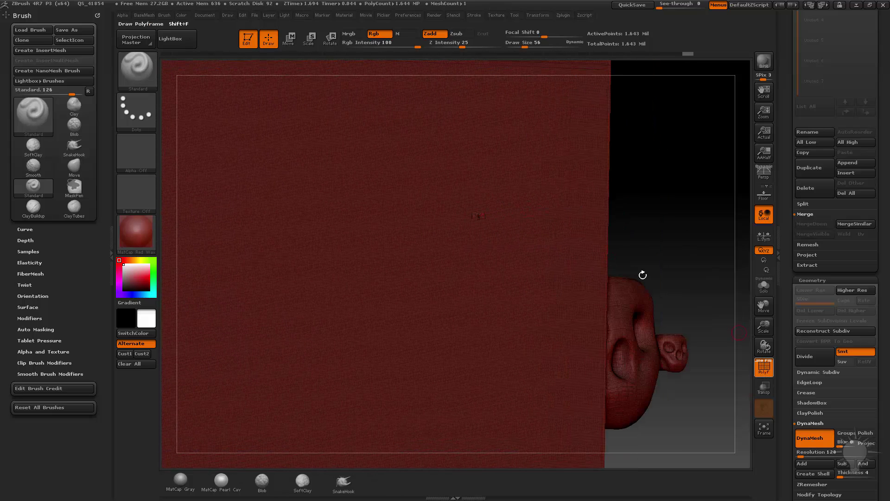
- Hide the polyframe and sculpt a curved test stroke on the cube's front face with the Standard brush at Draw Size 89
key(shift+f)
key(s)
mouse_move(494, 222)
mouse_down()
mouse_move(527, 278)
mouse_move(520, 217)
mouse_up()
drag(673, 235, 620, 134)
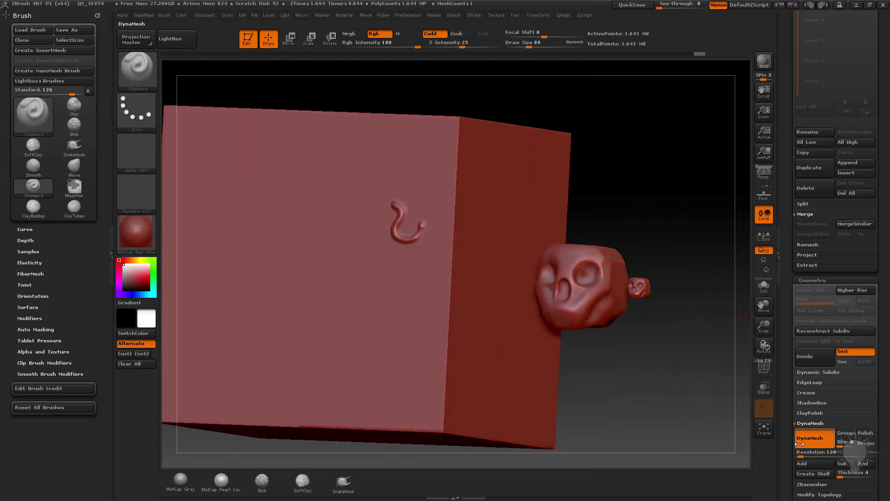
- Sculpt a test stroke above the large skull's eye socket with a smaller Standard brush and compare it with the cube's stroke
mouse_move(682, 187)
alt+mouse_down()
mouse_move(567, 162)
mouse_move(543, 204)
mouse_move(550, 227)
alt+mouse_up()
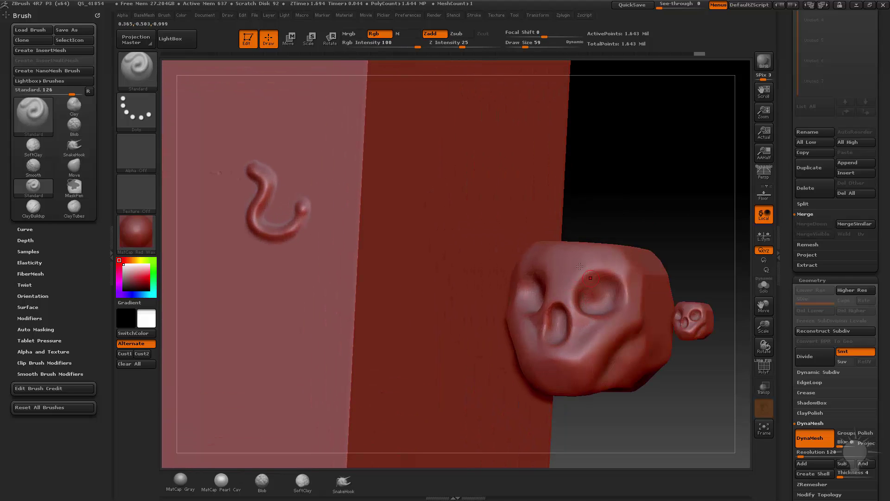
alt+drag(742, 234, 626, 211)
mouse_move(686, 260)
mouse_down()
mouse_move(628, 263)
mouse_move(583, 281)
mouse_up()
key([)
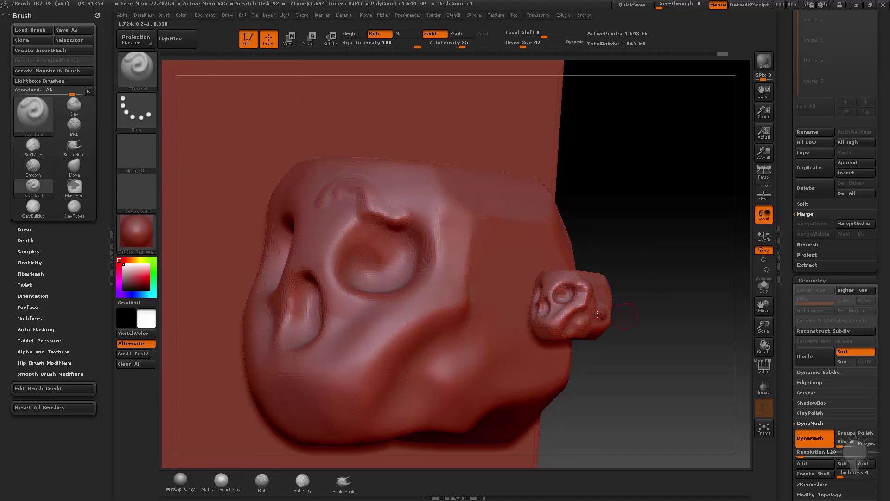
mouse_move(697, 288)
alt+mouse_down()
mouse_move(663, 241)
mouse_move(654, 258)
alt+mouse_up()
key(s)
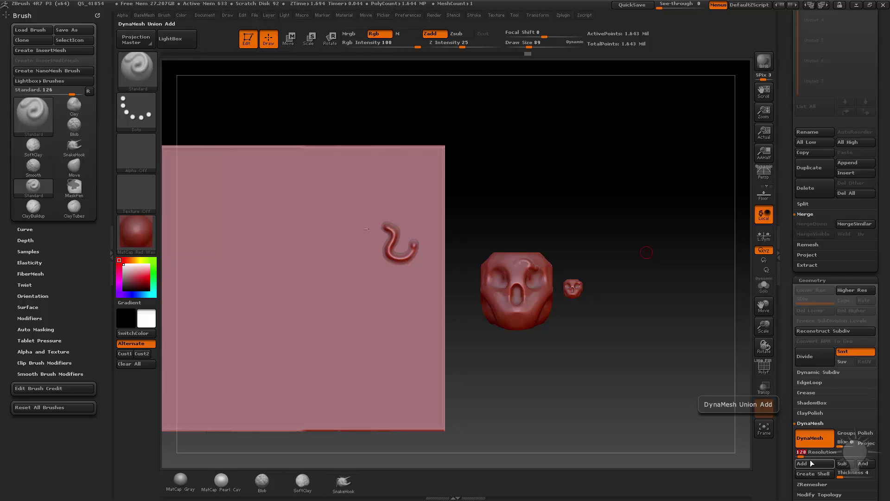
- Remesh the merged subtool with DynaMesh at resolution 32 and show the polyframe to compare density across the cube and both skulls
key(ctrl)
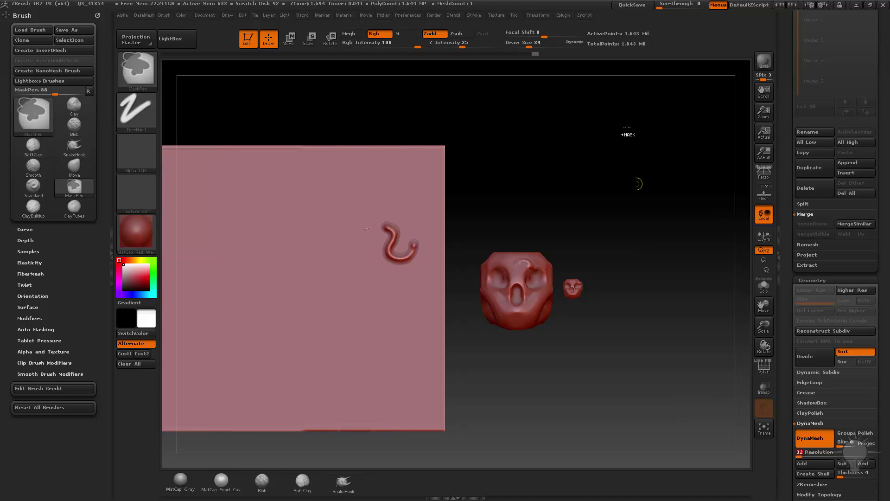
ctrl+drag(668, 341, 750, 372)
click(764, 367)
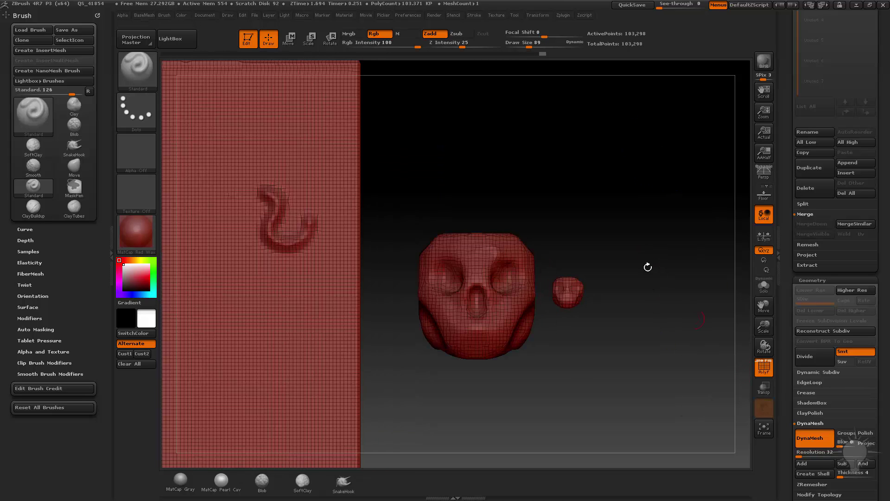
alt+drag(612, 217, 678, 237)
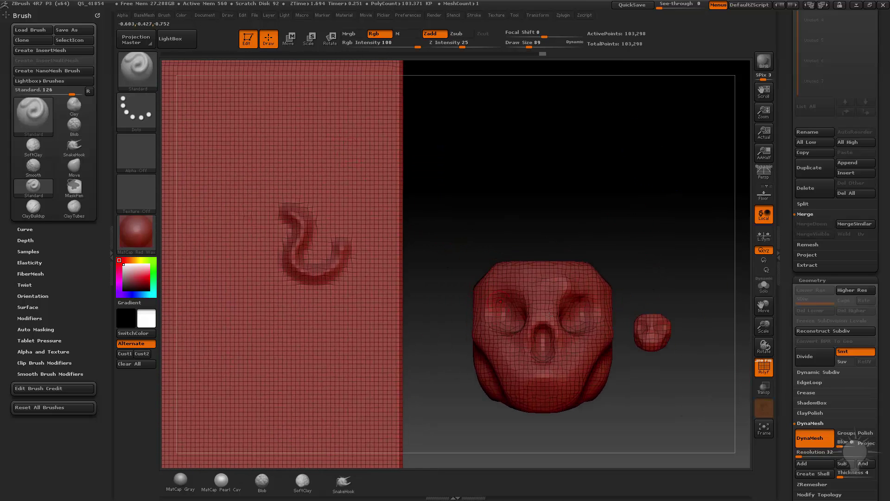
drag(643, 290, 668, 350)
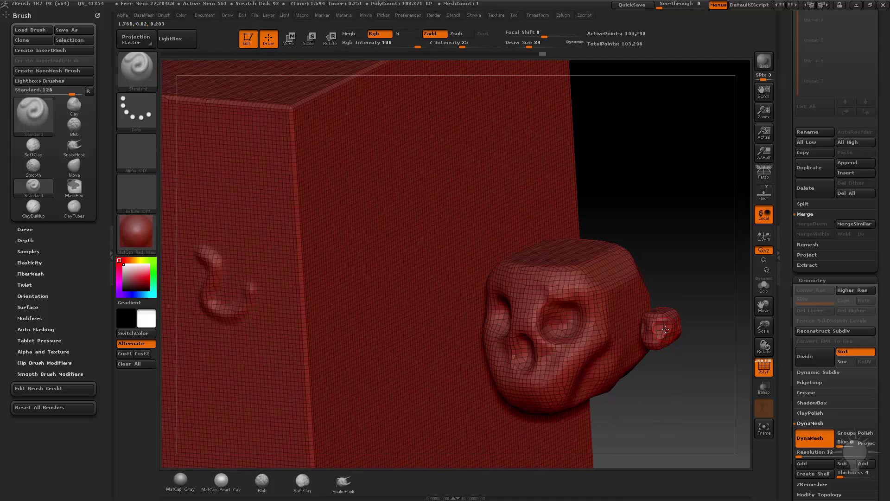
shift+drag(647, 166, 594, 162)
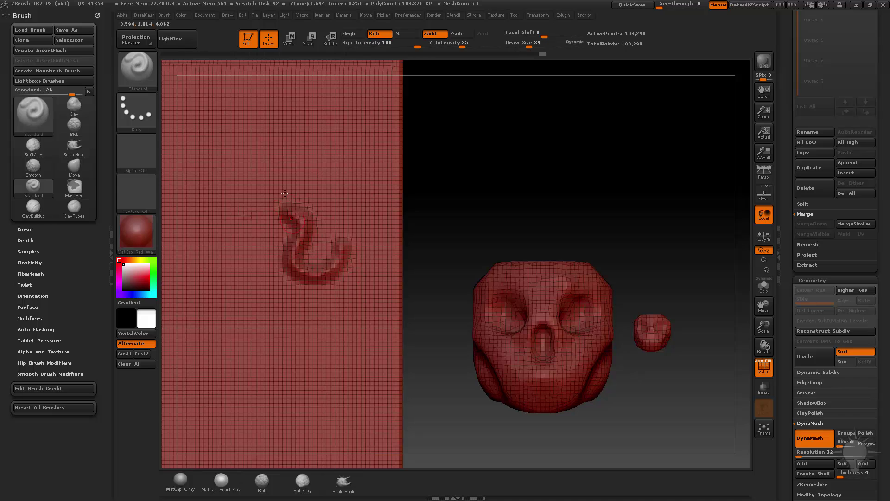
alt+drag(481, 189, 534, 253)
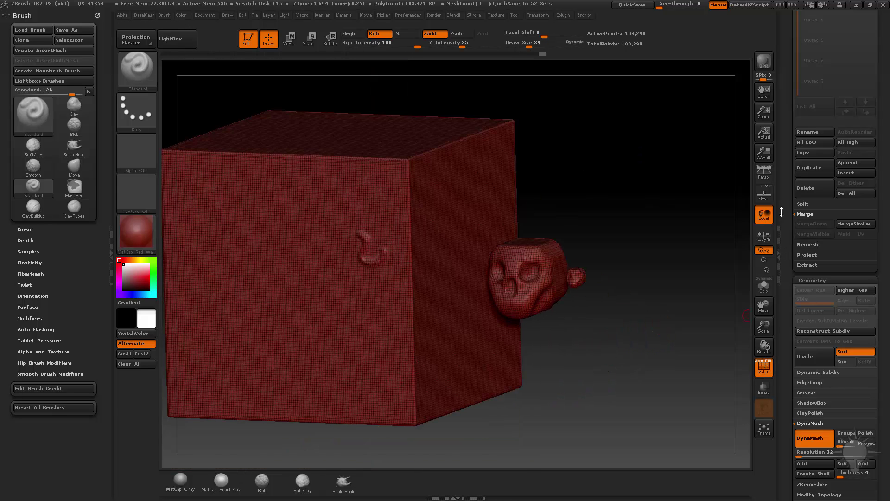
- Step back in the undo history to the single skull before the merge, and hide the polyframe
drag(547, 55, 413, 90)
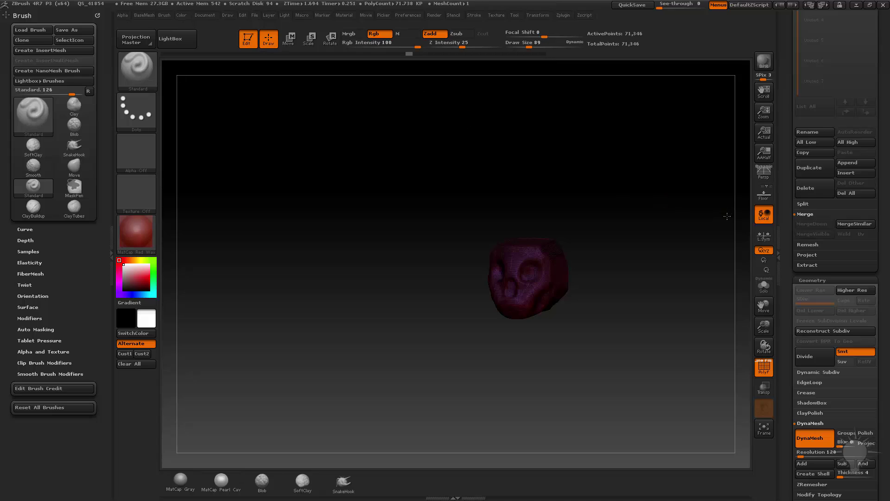
click(770, 374)
alt+drag(662, 264, 660, 290)
mouse_move(624, 166)
ctrl+mouse_down()
mouse_move(699, 288)
mouse_move(632, 273)
mouse_move(670, 292)
mouse_move(636, 292)
mouse_move(649, 297)
ctrl+mouse_up()
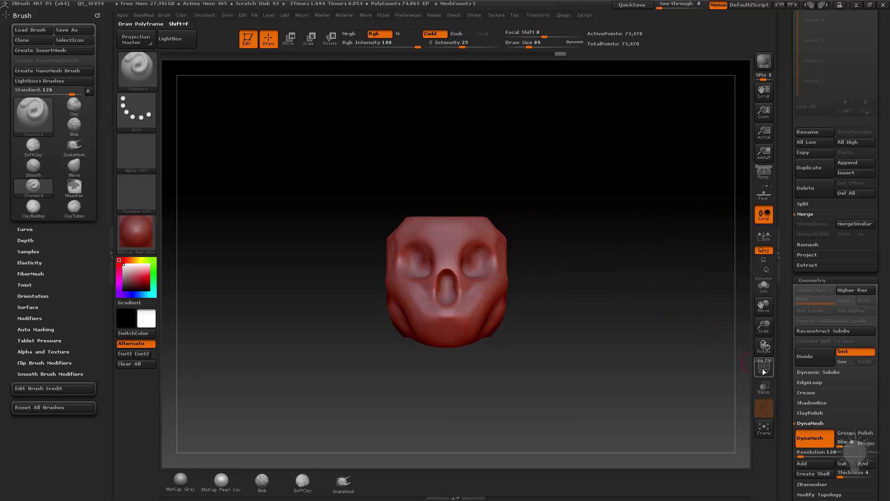
- Set the DynaMesh resolution to 32 and remesh the single skull
drag(789, 421, 787, 353)
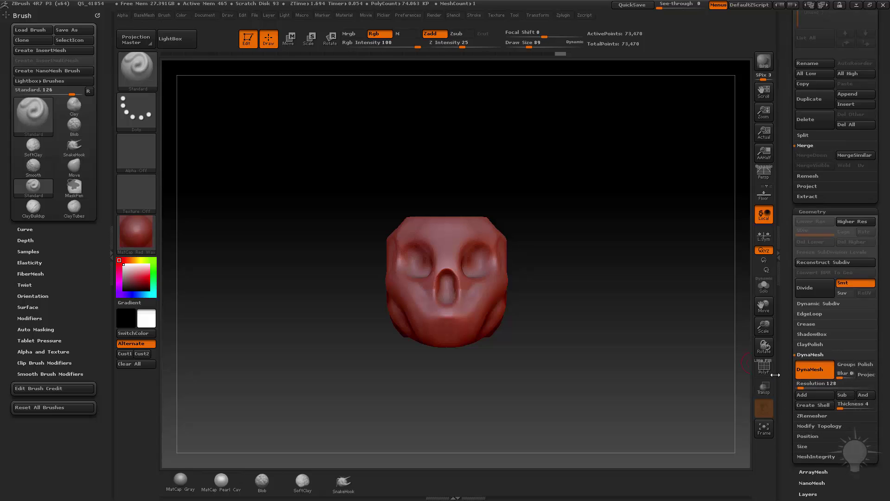
text(3)
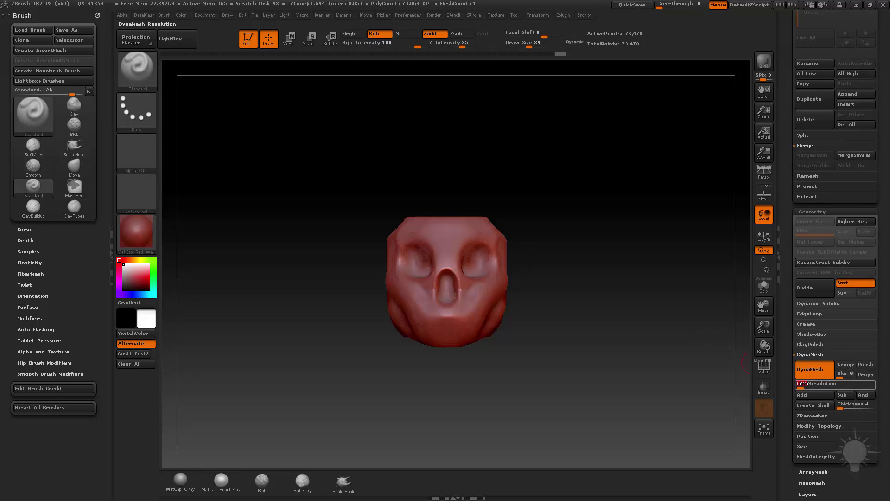
text(2)
key(Return)
key(ctrl+shift)
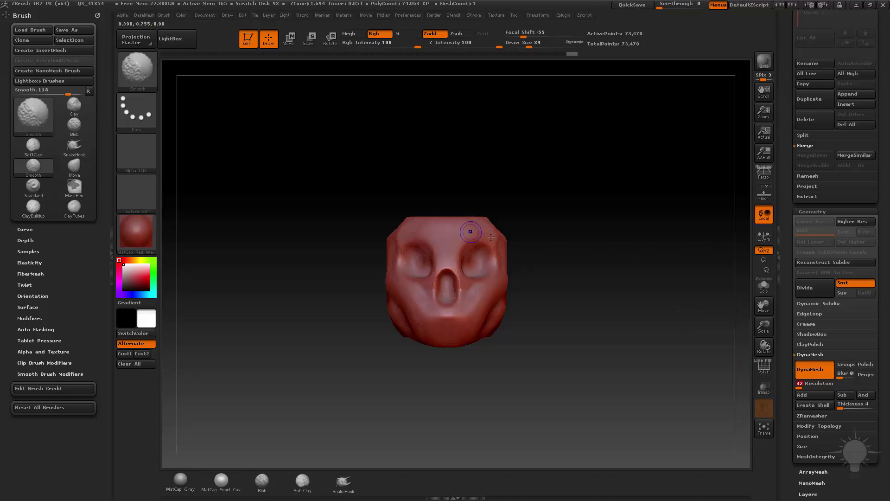
alt+drag(586, 192, 599, 205)
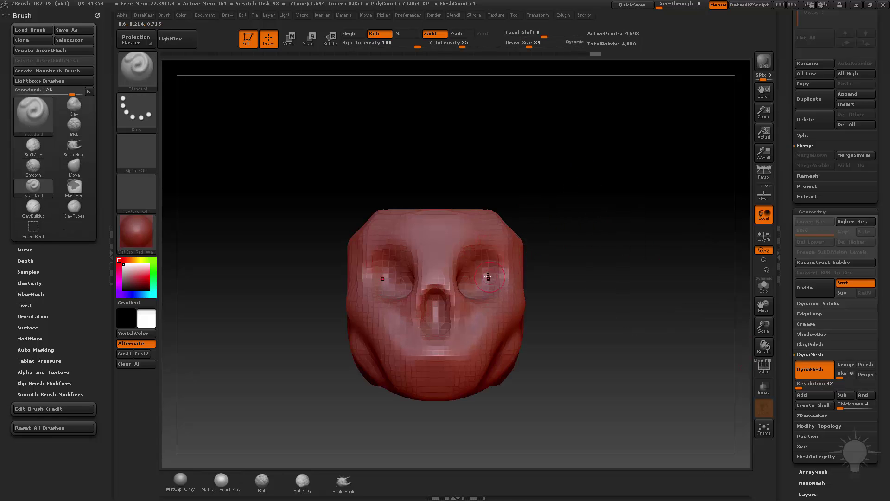
drag(546, 237, 538, 274)
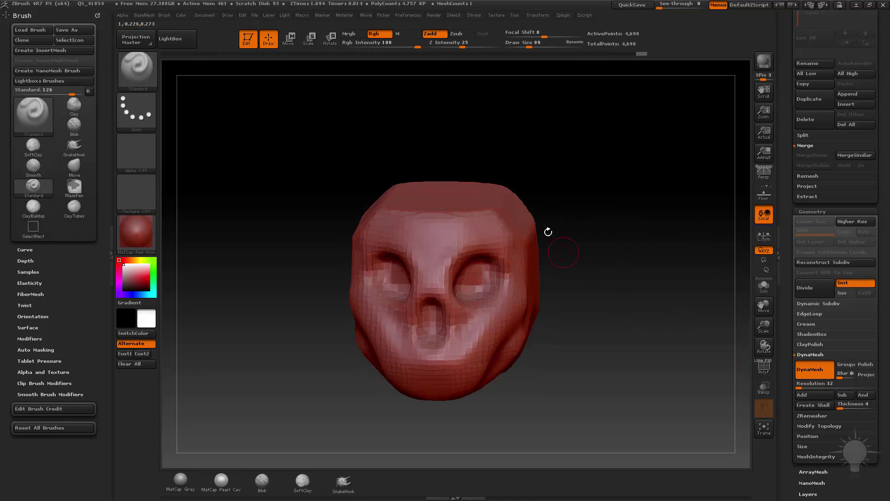
- Sculpt the forehead, brow ridges and eye socket surroundings of the low-resolution skull with the Clay brush
key(2)
drag(458, 264, 483, 255)
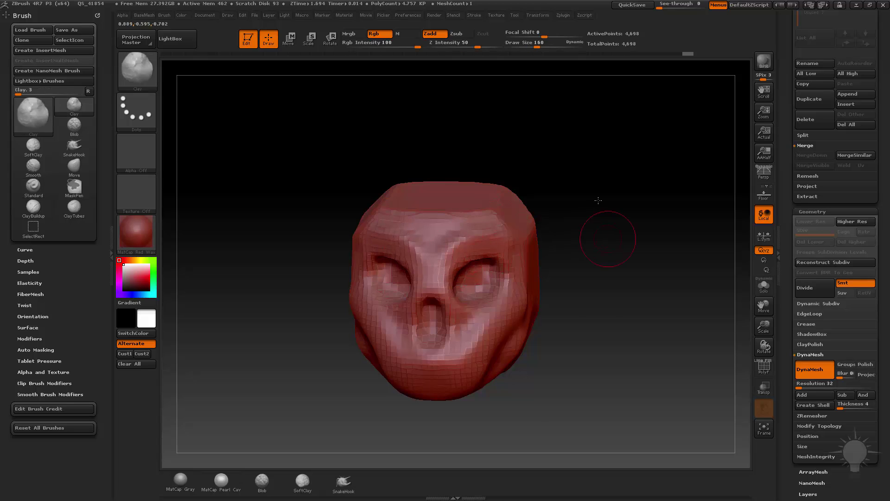
drag(610, 174, 524, 190)
drag(600, 187, 519, 241)
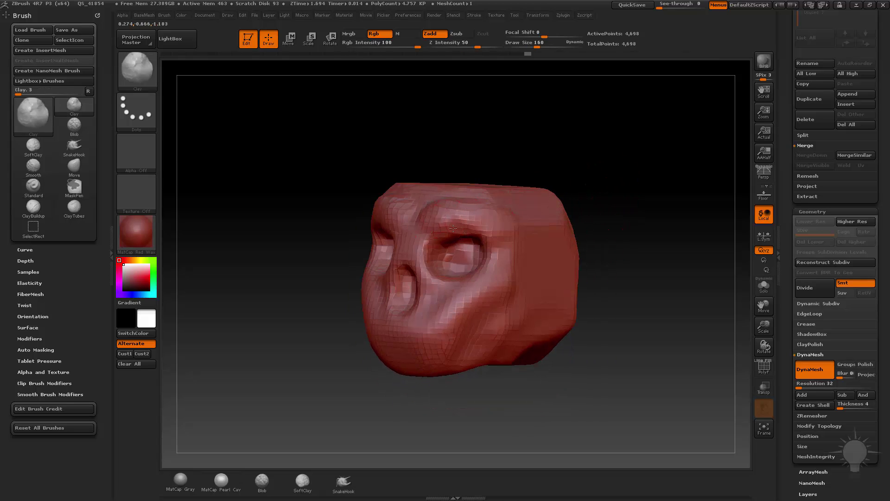
drag(493, 270, 486, 225)
drag(651, 204, 709, 194)
drag(461, 252, 466, 278)
drag(589, 199, 403, 190)
mouse_move(486, 260)
mouse_down()
mouse_move(502, 294)
mouse_move(444, 312)
mouse_up()
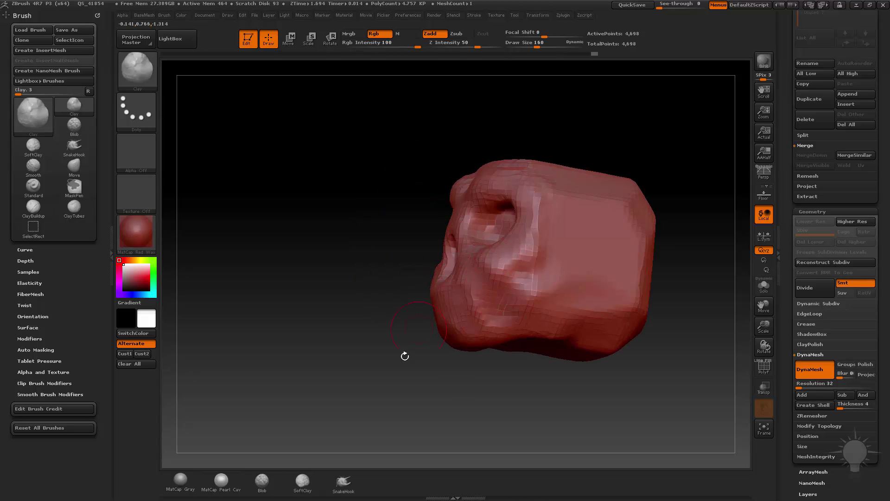
- Shape the cheeks, jaw and sides of the skull and round off the cranium with the Clay brush
drag(405, 356, 467, 326)
right_drag(481, 294, 430, 295)
drag(425, 304, 481, 325)
right_drag(481, 324, 464, 299)
mouse_move(464, 299)
mouse_down()
mouse_move(503, 306)
mouse_move(537, 235)
mouse_up()
mouse_move(648, 204)
alt+mouse_down()
mouse_move(644, 250)
mouse_move(670, 275)
alt+mouse_up()
mouse_move(542, 264)
mouse_down()
mouse_move(498, 274)
mouse_move(516, 199)
mouse_up()
drag(611, 194, 617, 236)
drag(482, 211, 433, 181)
mouse_move(663, 153)
mouse_down()
mouse_move(640, 119)
mouse_move(501, 207)
mouse_up()
- Reshape the top of the cranium and the brow with the Move brush at Draw Size 512
key(b)
key(m)
key(v)
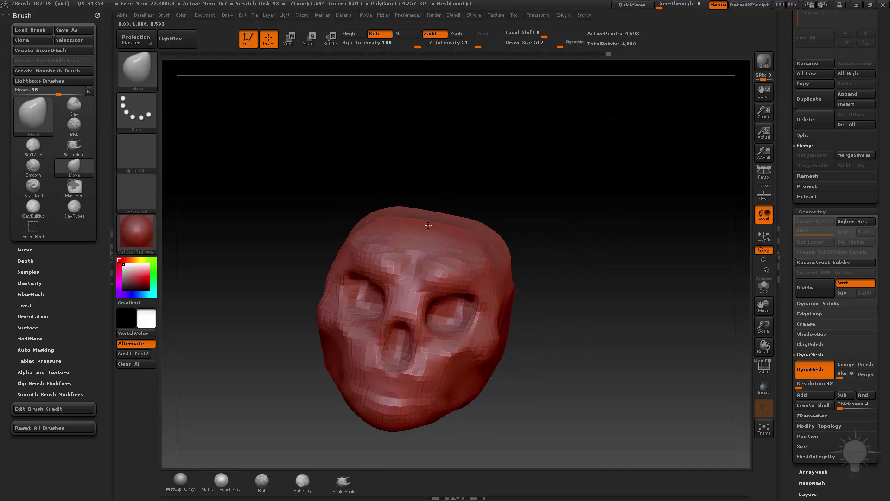
drag(434, 210, 437, 203)
drag(437, 209, 433, 205)
drag(414, 269, 413, 261)
- Pull the skull's profile into a rounder head shape with the Move brush, reducing its Draw Size to 277
key(b)
key(s)
key(t)
mouse_move(561, 278)
mouse_down()
mouse_move(487, 324)
mouse_move(629, 261)
mouse_move(445, 315)
mouse_move(426, 330)
mouse_move(420, 302)
mouse_up()
key(b)
key(m)
key(v)
key(s)
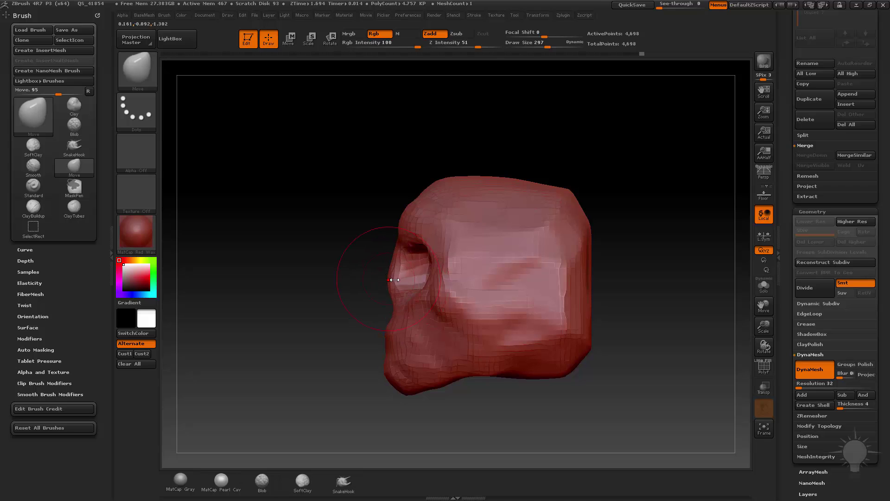
mouse_move(390, 275)
mouse_down()
mouse_move(445, 302)
mouse_move(534, 296)
mouse_move(562, 283)
mouse_move(596, 245)
mouse_up()
drag(633, 303, 529, 413)
- Raise the DynaMesh resolution to 64 and remesh the reshaped skull
click(806, 386)
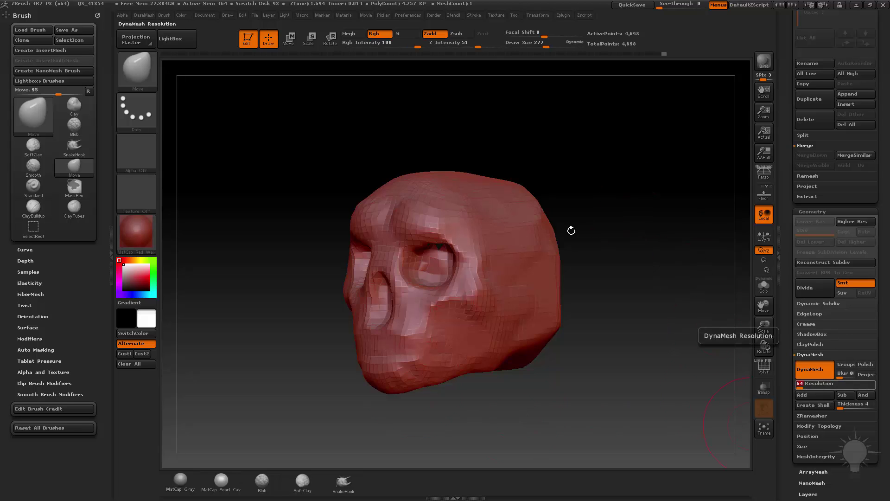
ctrl+drag(640, 297, 669, 340)
alt+drag(656, 277, 684, 289)
- Carve hollows beneath the cheekbones with the Standard brush in subtractive mode, using Draw Size 97 and a finer 68
key(1)
key(s)
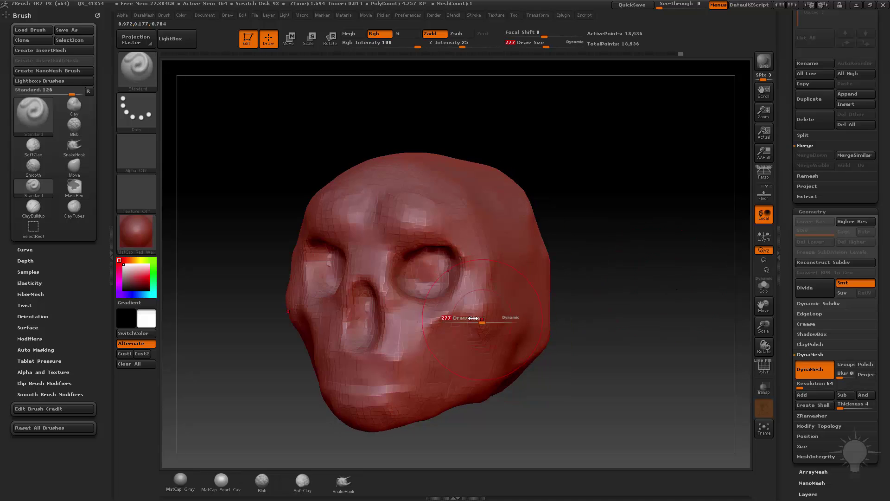
click(466, 320)
key(s)
mouse_move(444, 333)
alt+mouse_down()
mouse_move(449, 361)
mouse_move(445, 345)
alt+mouse_up()
mouse_move(595, 296)
mouse_down()
mouse_move(606, 258)
mouse_move(650, 252)
mouse_up()
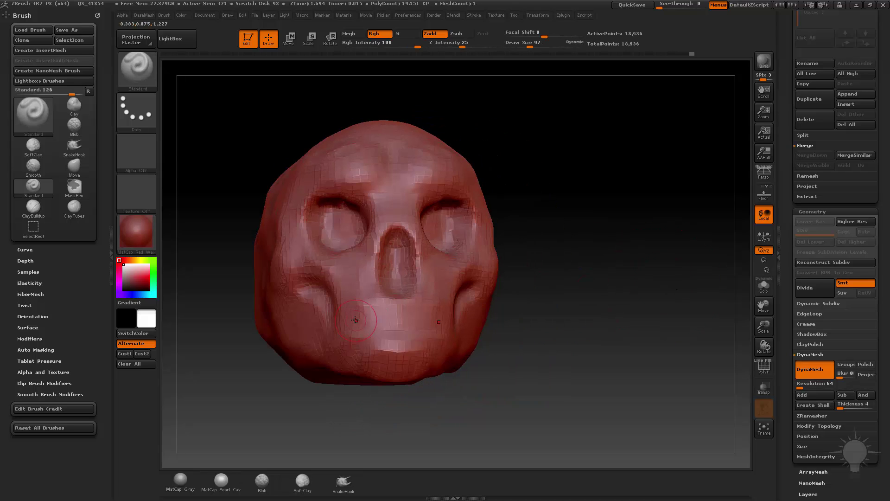
mouse_move(334, 311)
alt+mouse_down()
mouse_move(329, 295)
mouse_move(343, 312)
mouse_move(368, 318)
alt+mouse_up()
key(s)
drag(531, 295, 575, 290)
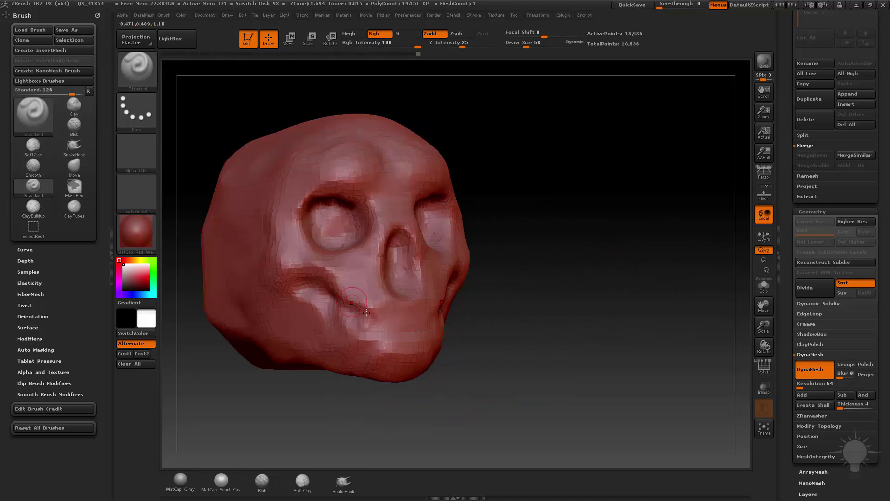
mouse_move(366, 312)
alt+mouse_down()
mouse_move(381, 322)
mouse_move(354, 322)
mouse_move(332, 284)
mouse_move(383, 313)
alt+mouse_up()
- Refine the cheeks and jaw with the Clay brush at Draw Size 126 and remesh the skull at resolution 64
key(b)
key(c)
key(l)
key(s)
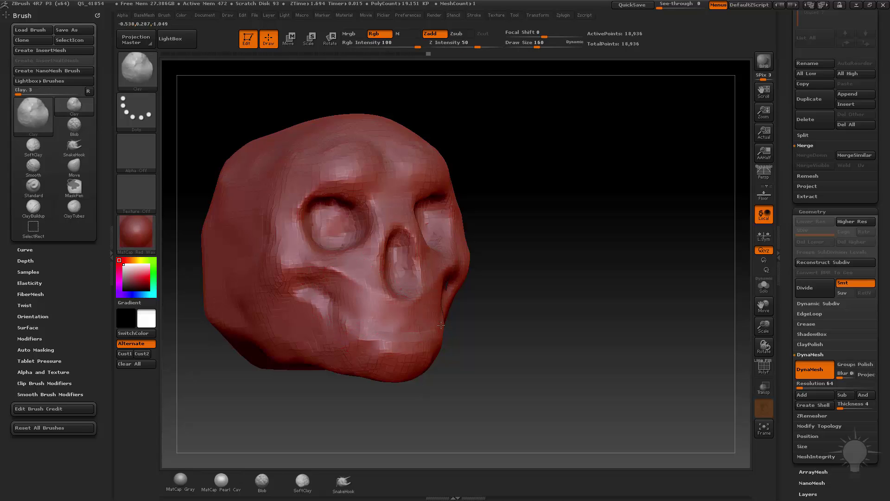
drag(558, 279, 487, 297)
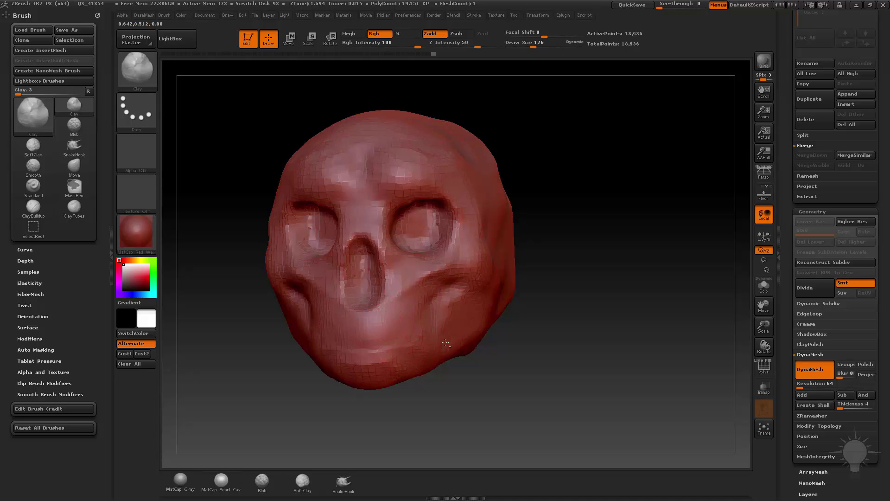
mouse_move(429, 391)
mouse_down()
mouse_move(492, 352)
mouse_move(516, 234)
mouse_move(533, 215)
mouse_move(425, 269)
mouse_move(433, 279)
mouse_up()
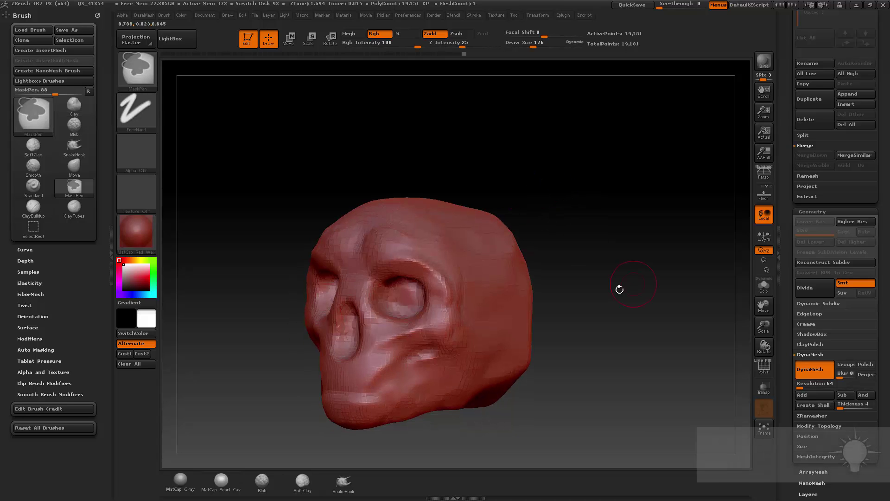
- Set the skull's DynaMesh resolution to 128
drag(619, 289, 662, 289)
drag(819, 384, 826, 382)
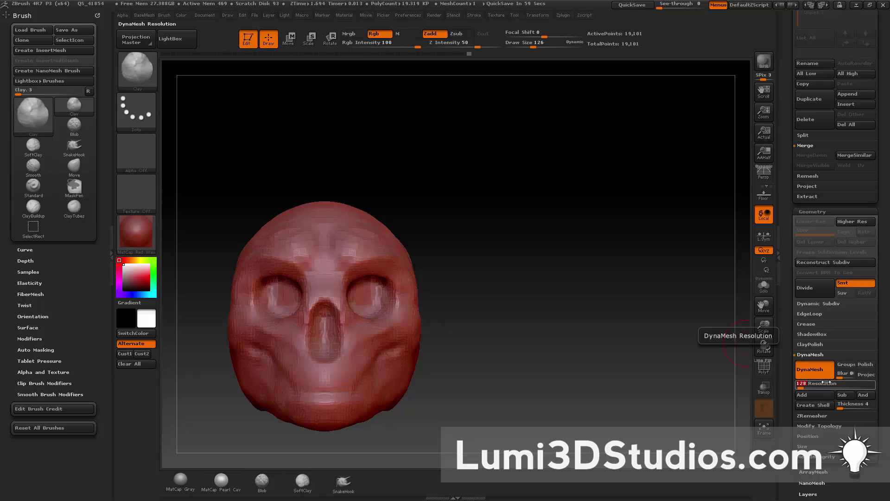
drag(497, 235, 439, 253)
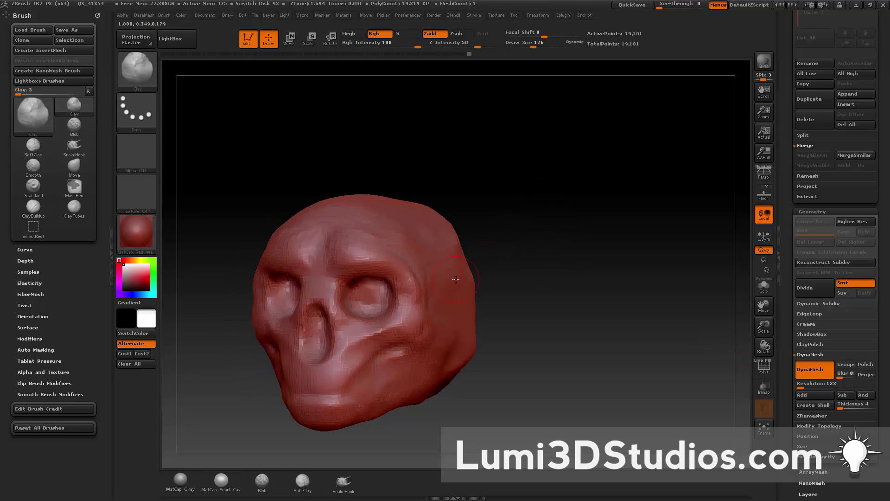